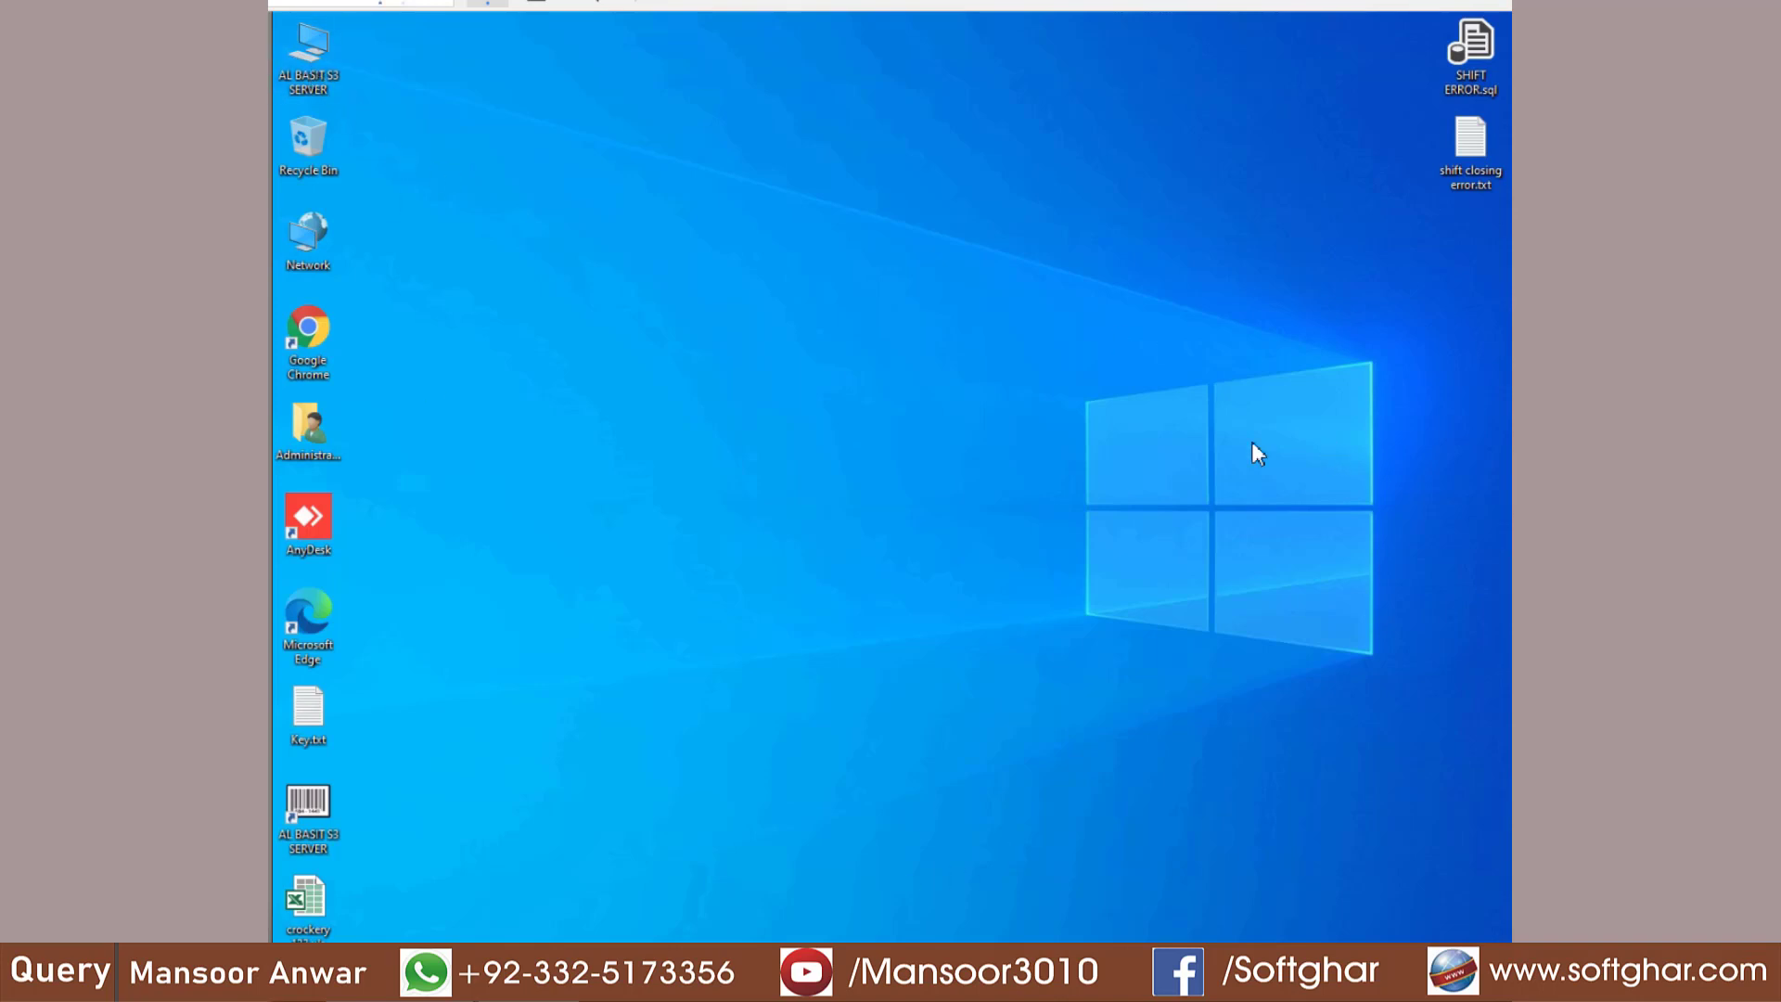
Browse to D:\Installer\MS SQL Running Data in File Explorer and select all the database files there
{"action": "key", "text": "super+e"}
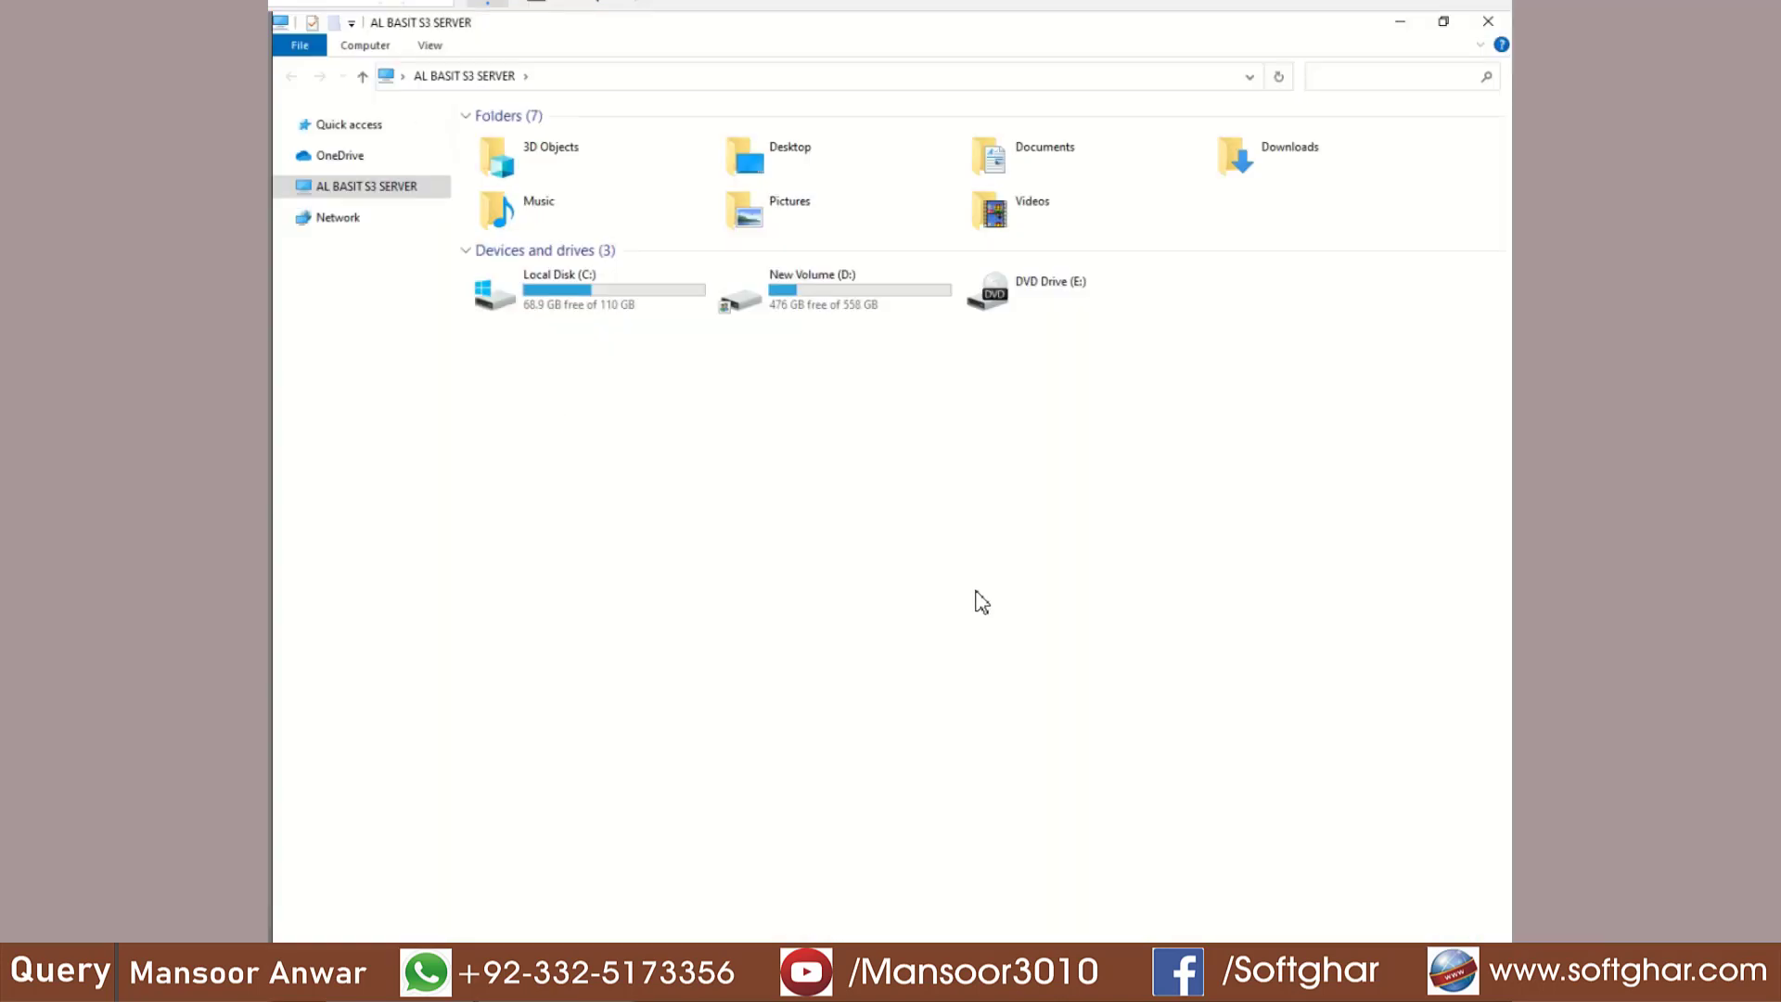
{"action": "double_click", "coordinate": [831, 295]}
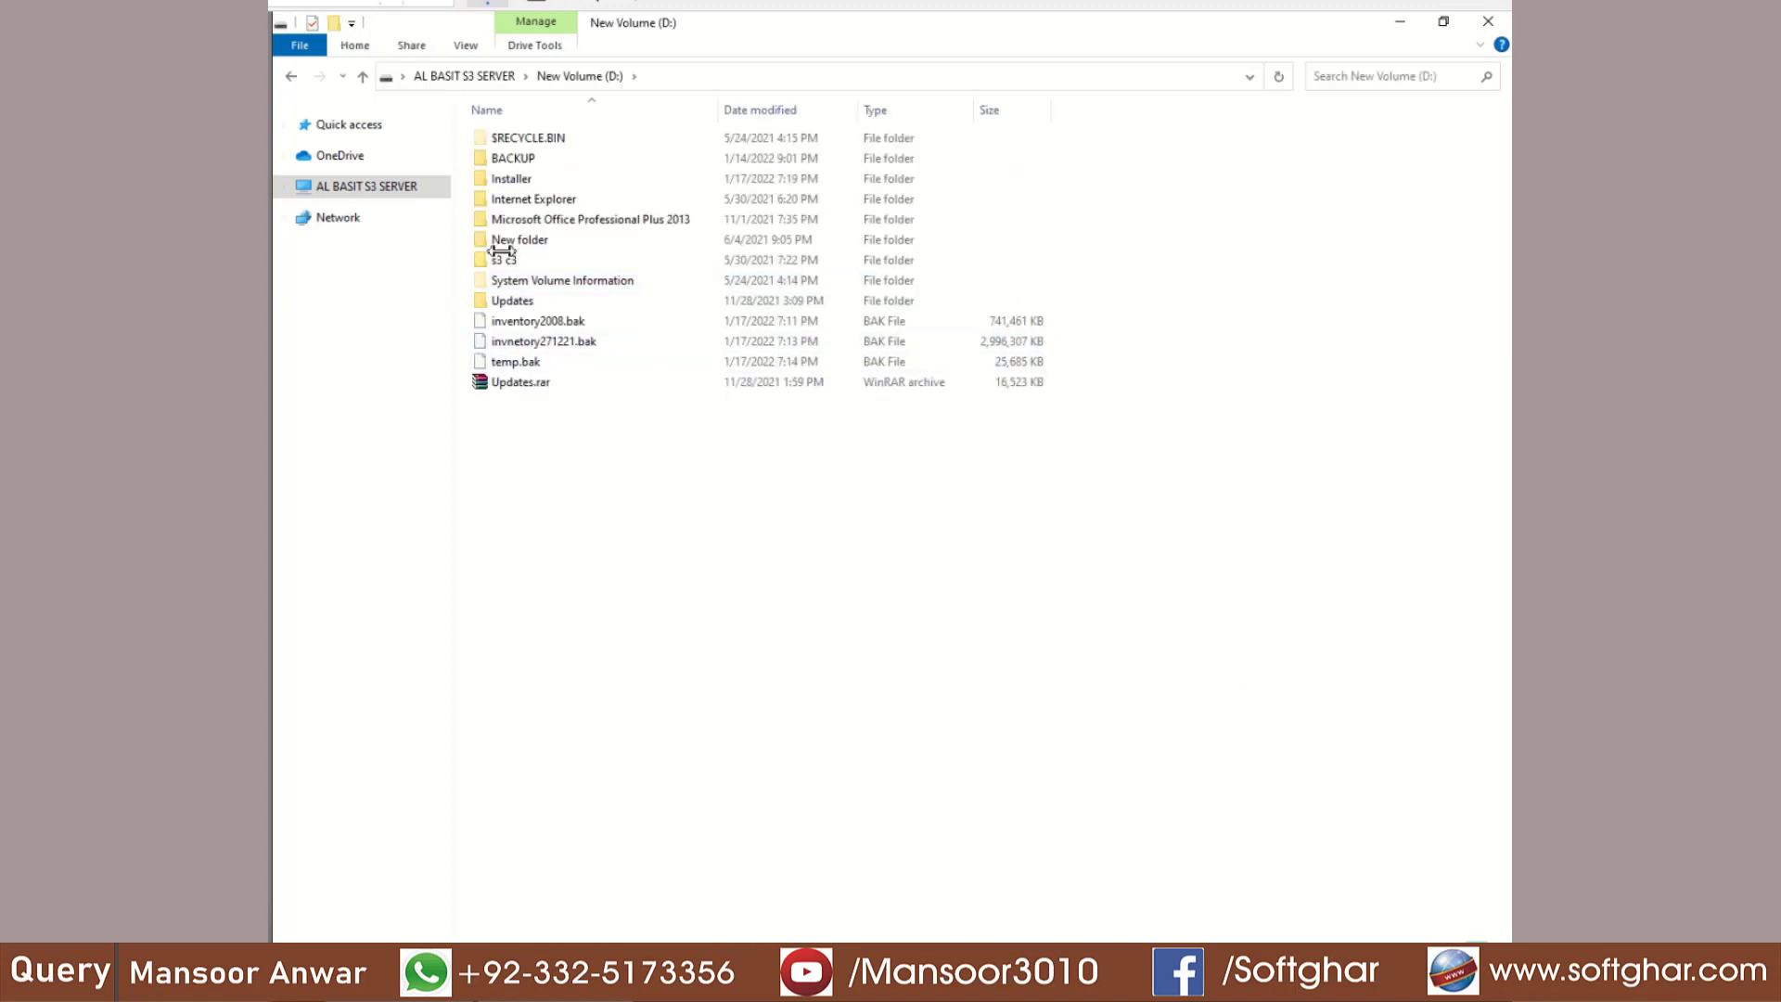
{"action": "double_click", "coordinate": [514, 179]}
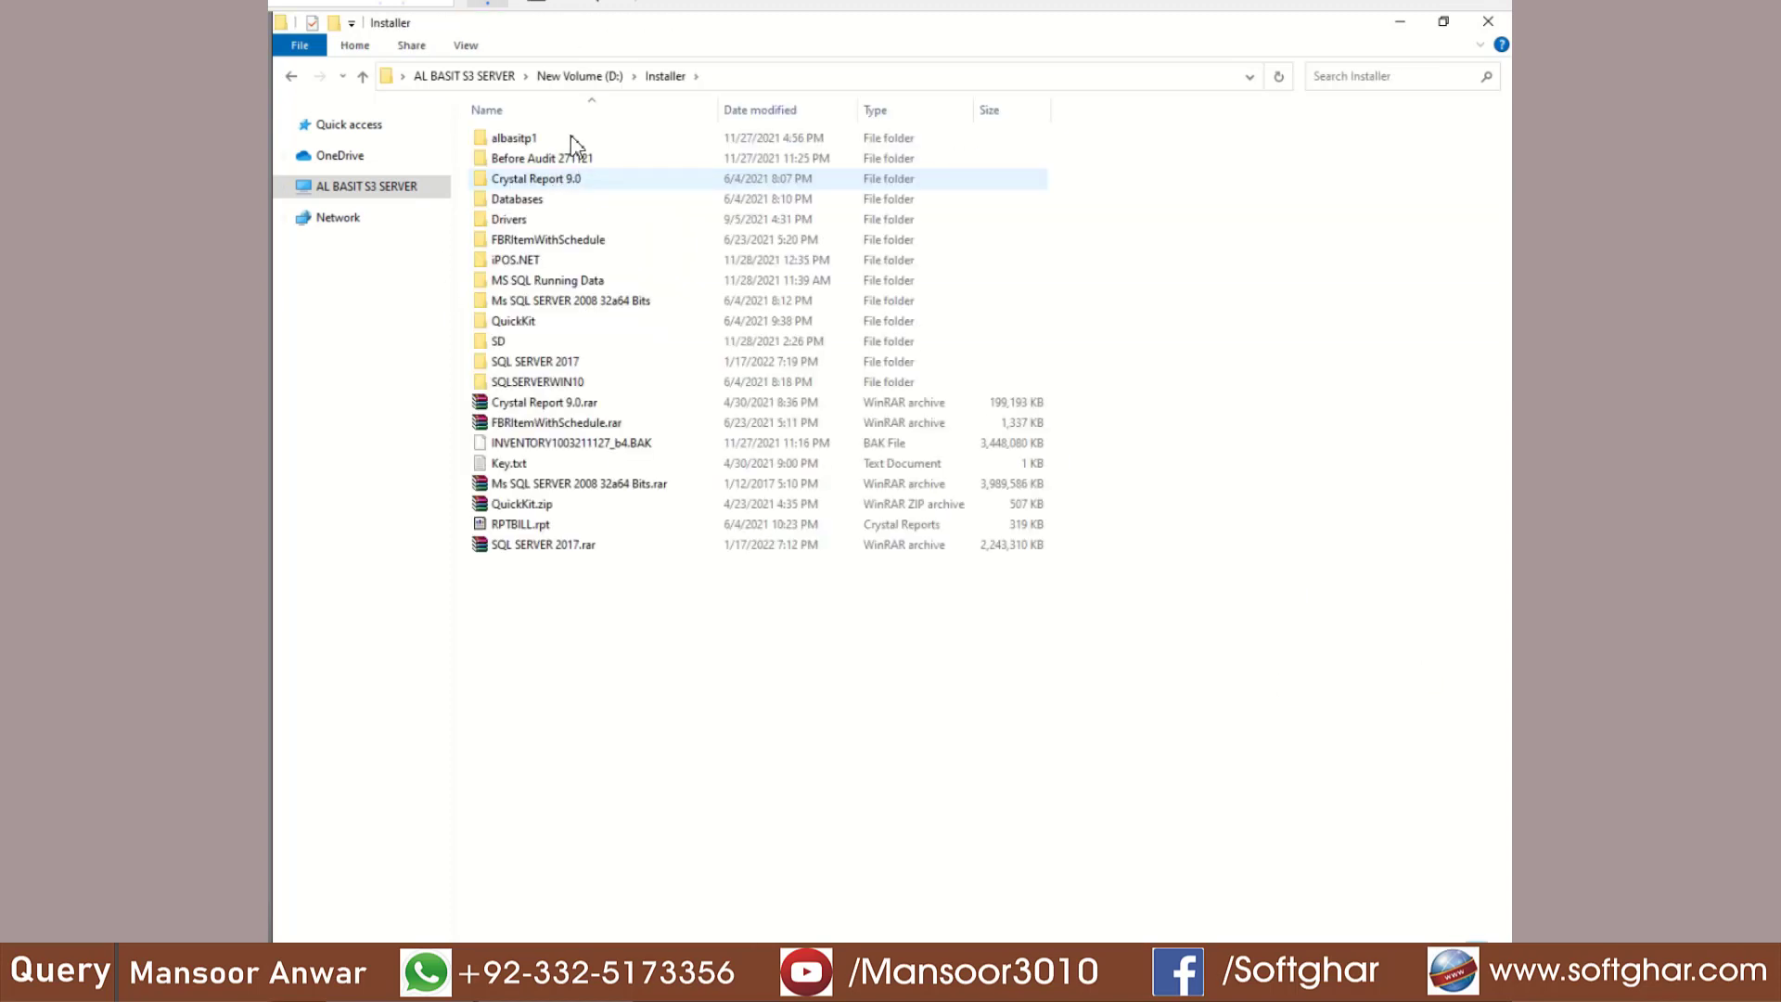
{"action": "left_click", "coordinate": [543, 286]}
{"action": "double_click", "coordinate": [542, 285]}
{"action": "left_click_drag", "start_coordinate": [609, 413], "coordinate": [548, 123]}
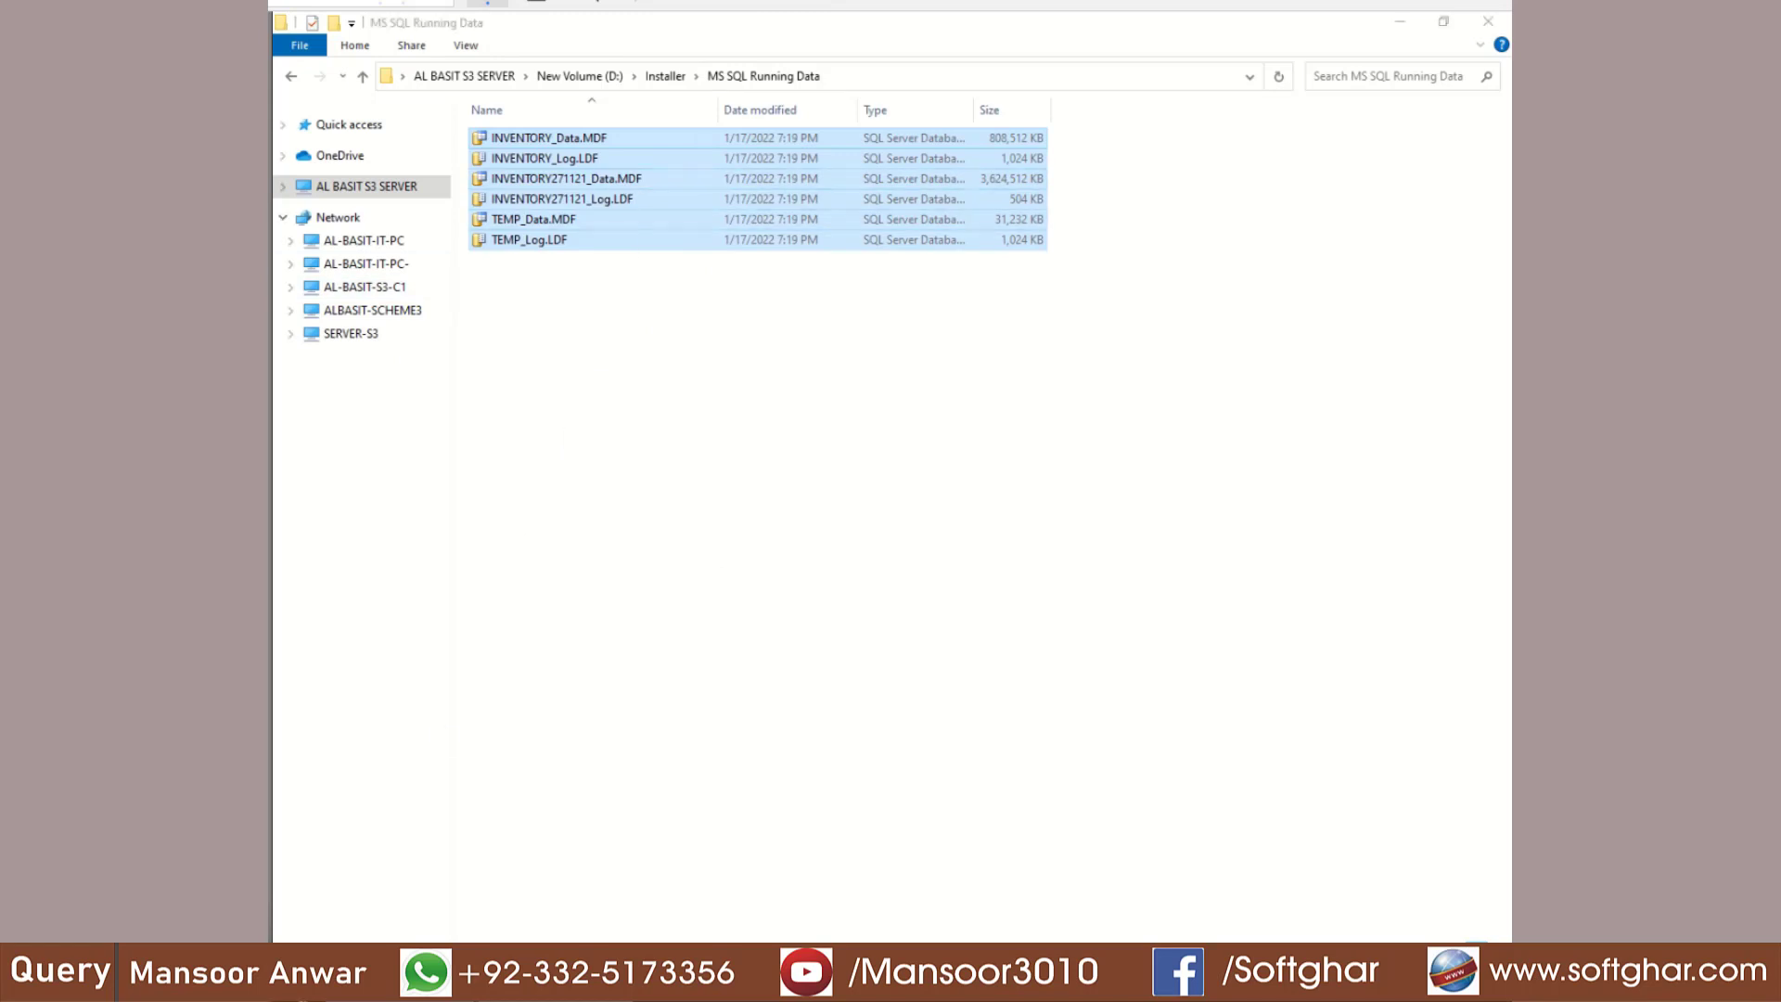
Launch Microsoft SQL Server Management Studio 17 and connect to SERVER-S3 with SQL Server Authentication using the sa login
{"action": "key", "text": "super"}
{"action": "scroll", "coordinate": [490, 740], "scroll_direction": "down", "scroll_amount": 3}
{"action": "scroll", "coordinate": [487, 742], "scroll_direction": "down", "scroll_amount": 5}
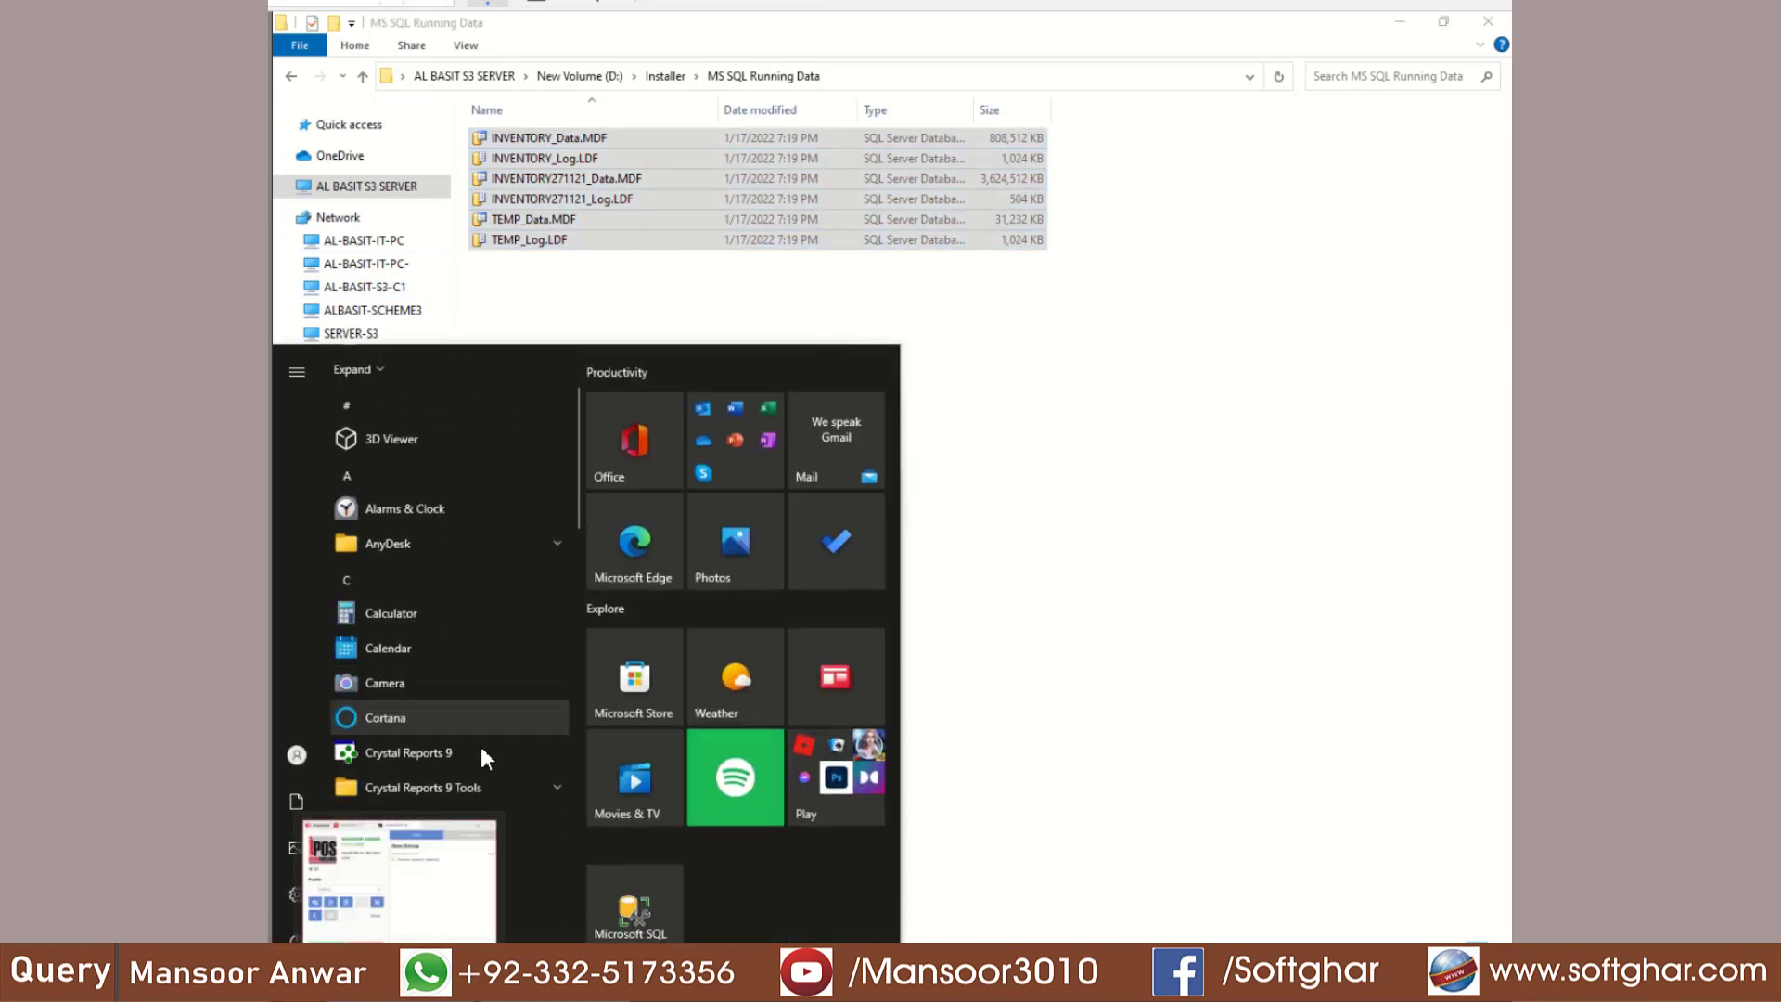
{"action": "scroll", "coordinate": [475, 757], "scroll_direction": "down", "scroll_amount": 3}
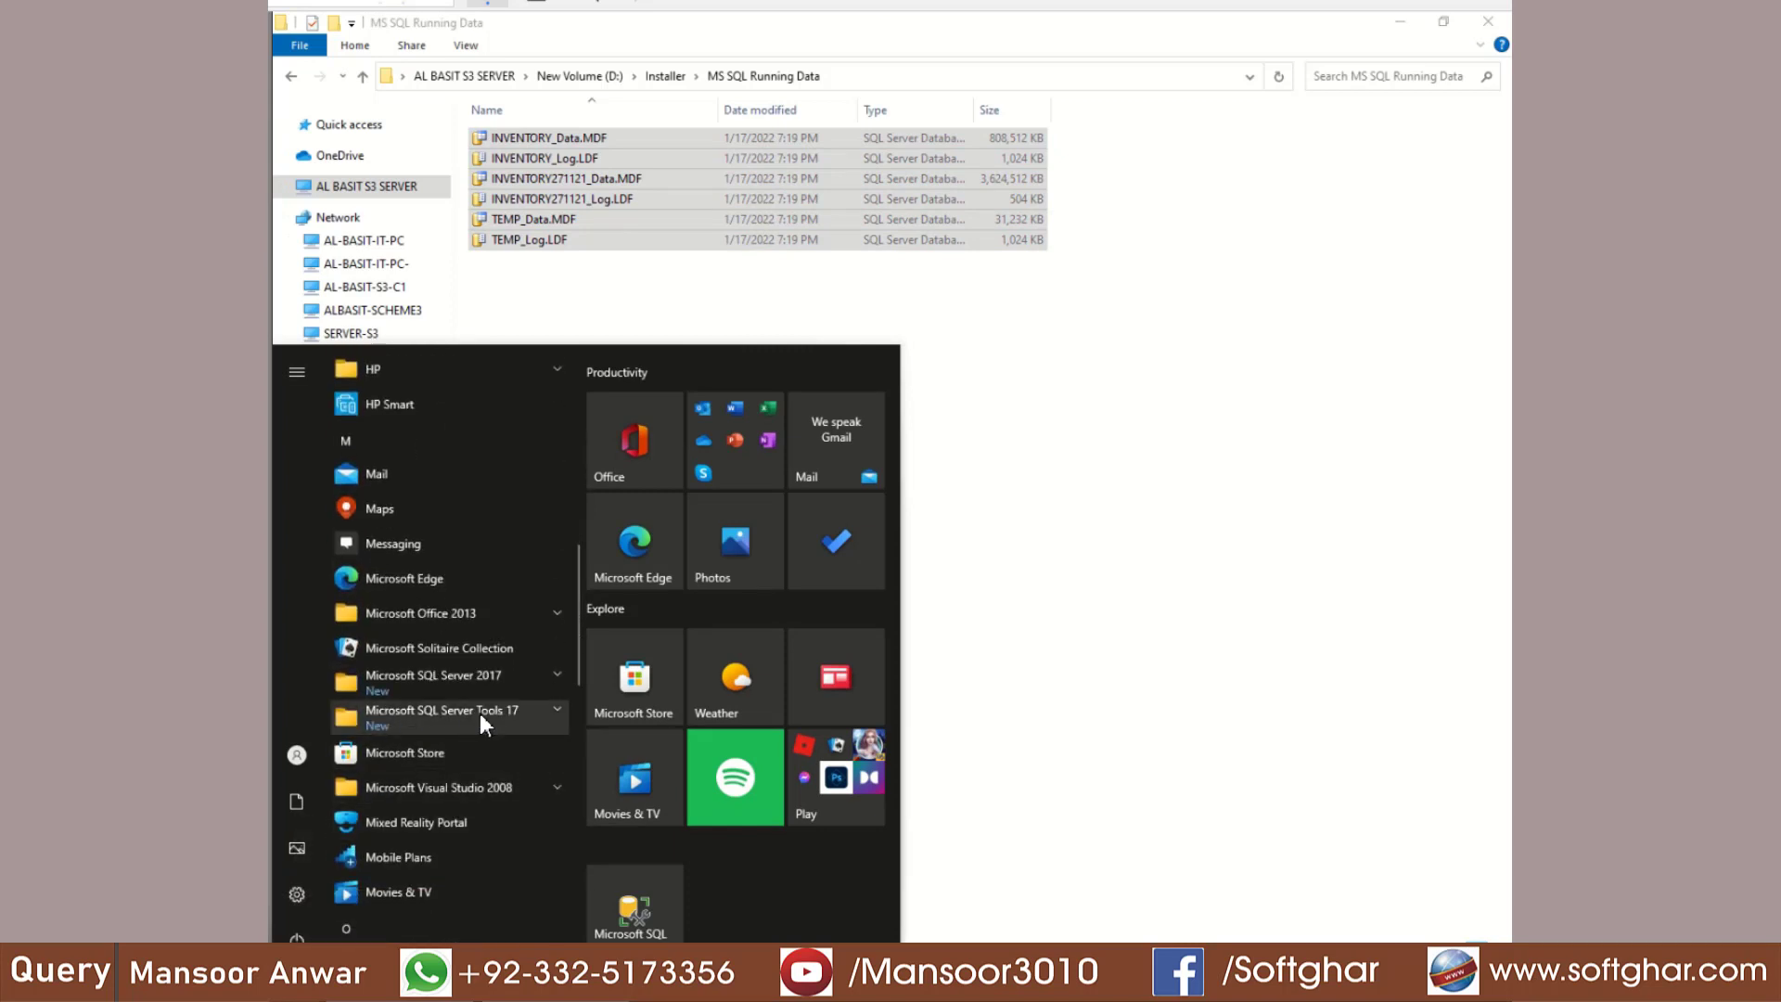
{"action": "left_click", "coordinate": [554, 709]}
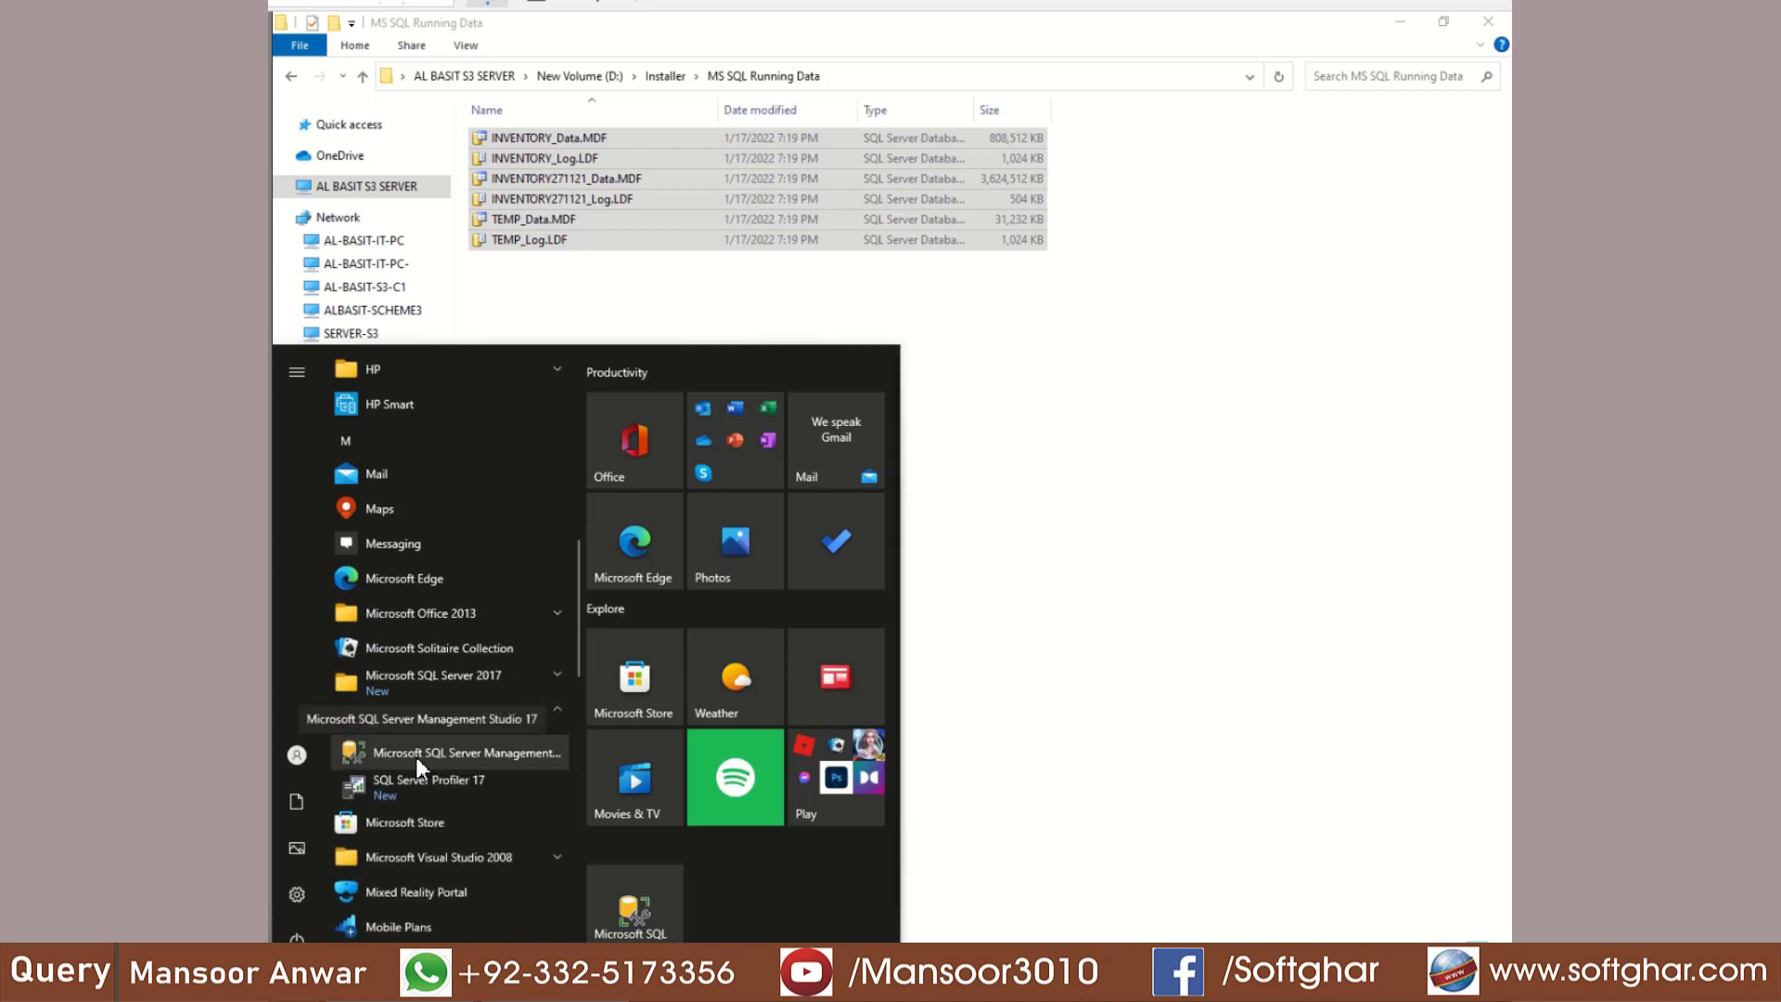
{"action": "right_click", "coordinate": [492, 755]}
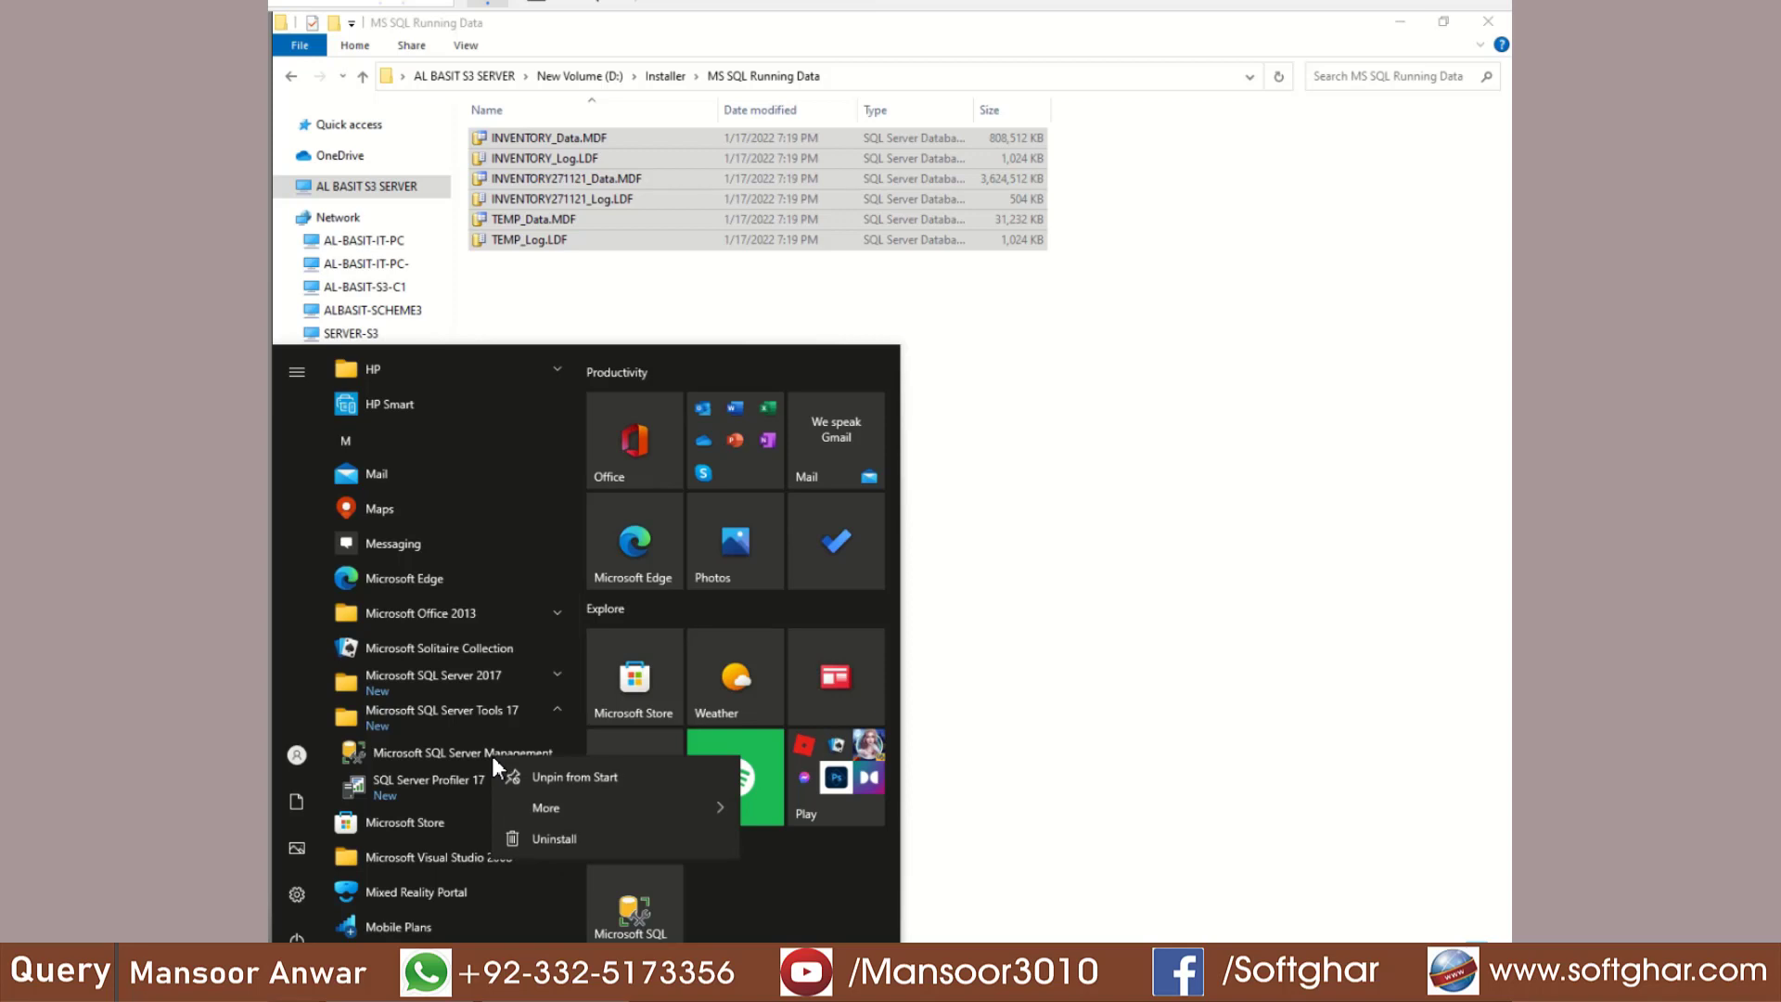
{"action": "left_click", "coordinate": [644, 911]}
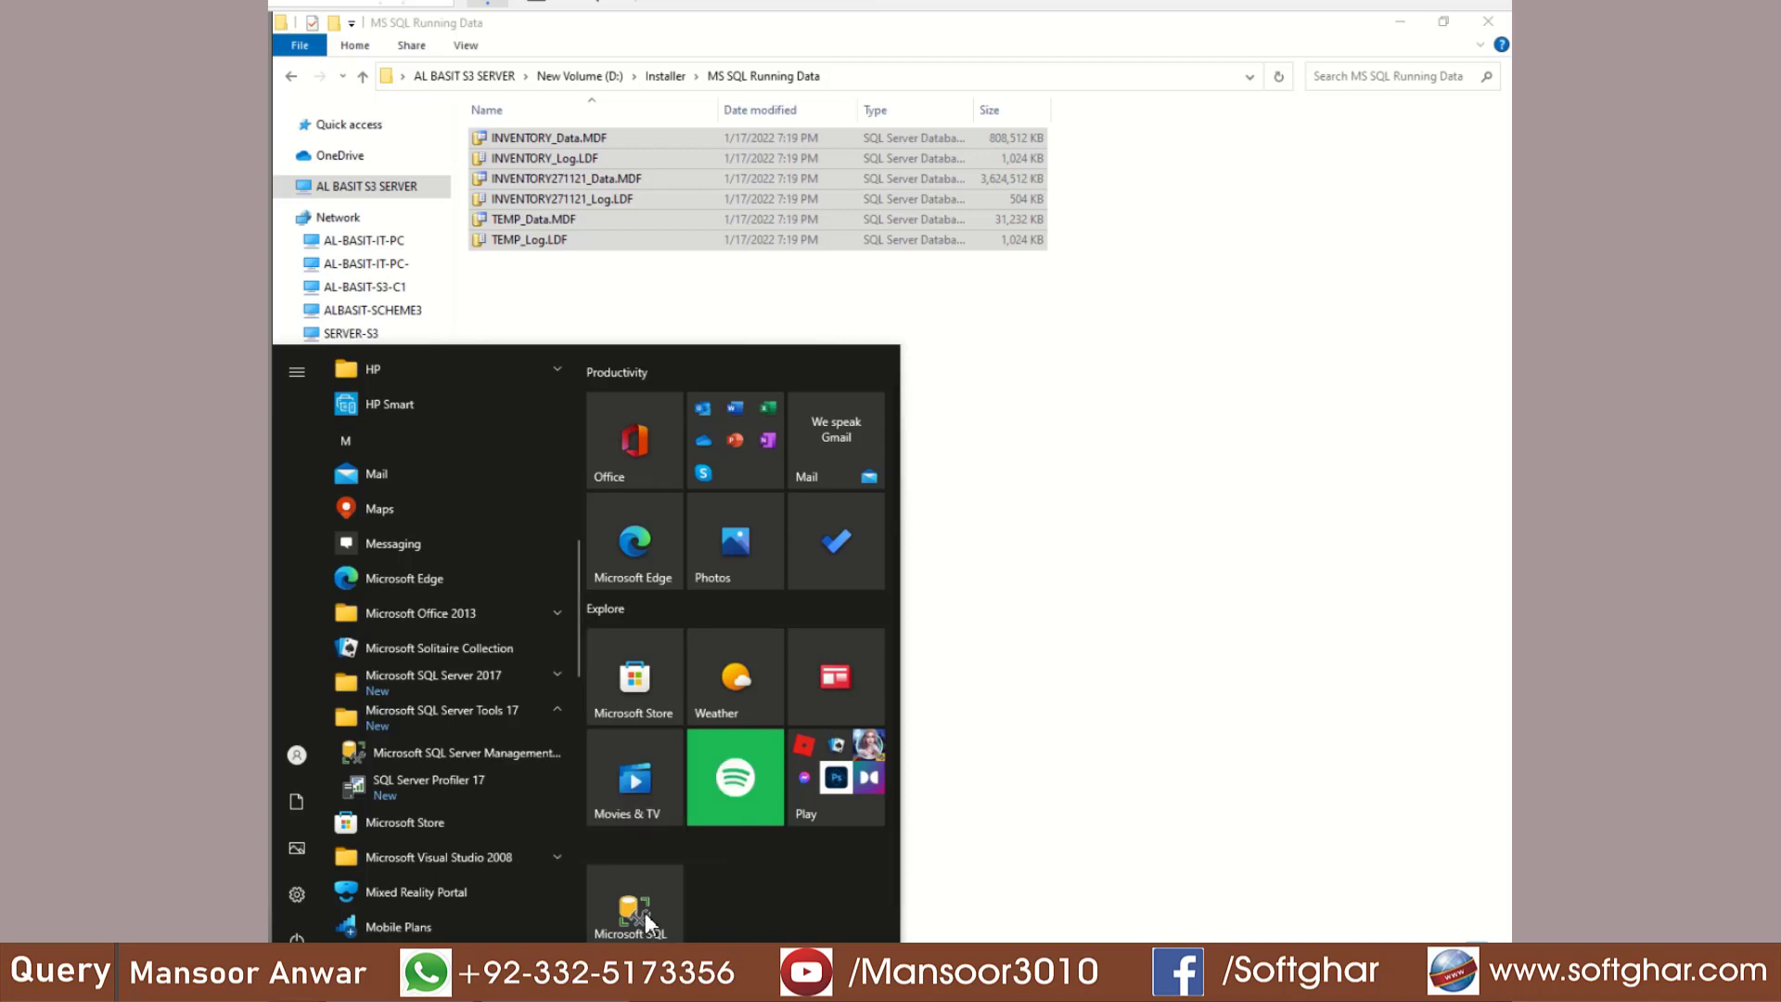
{"action": "left_click", "coordinate": [644, 911]}
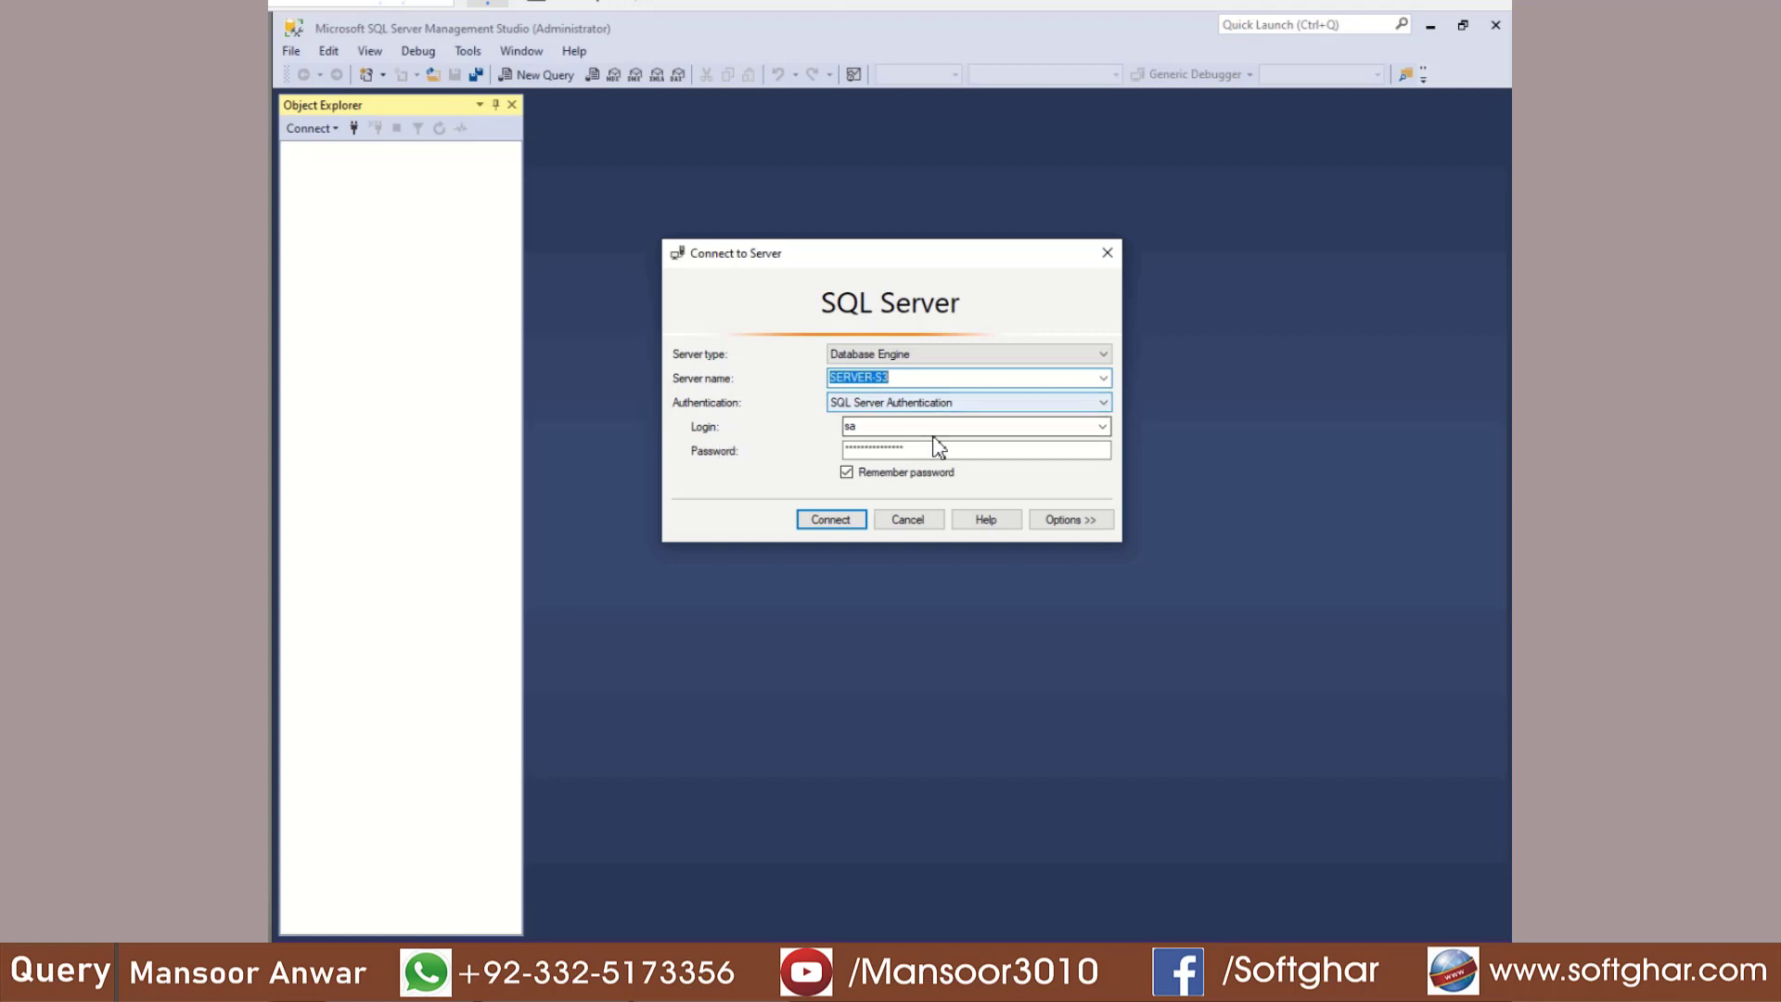
{"action": "left_click", "coordinate": [837, 525]}
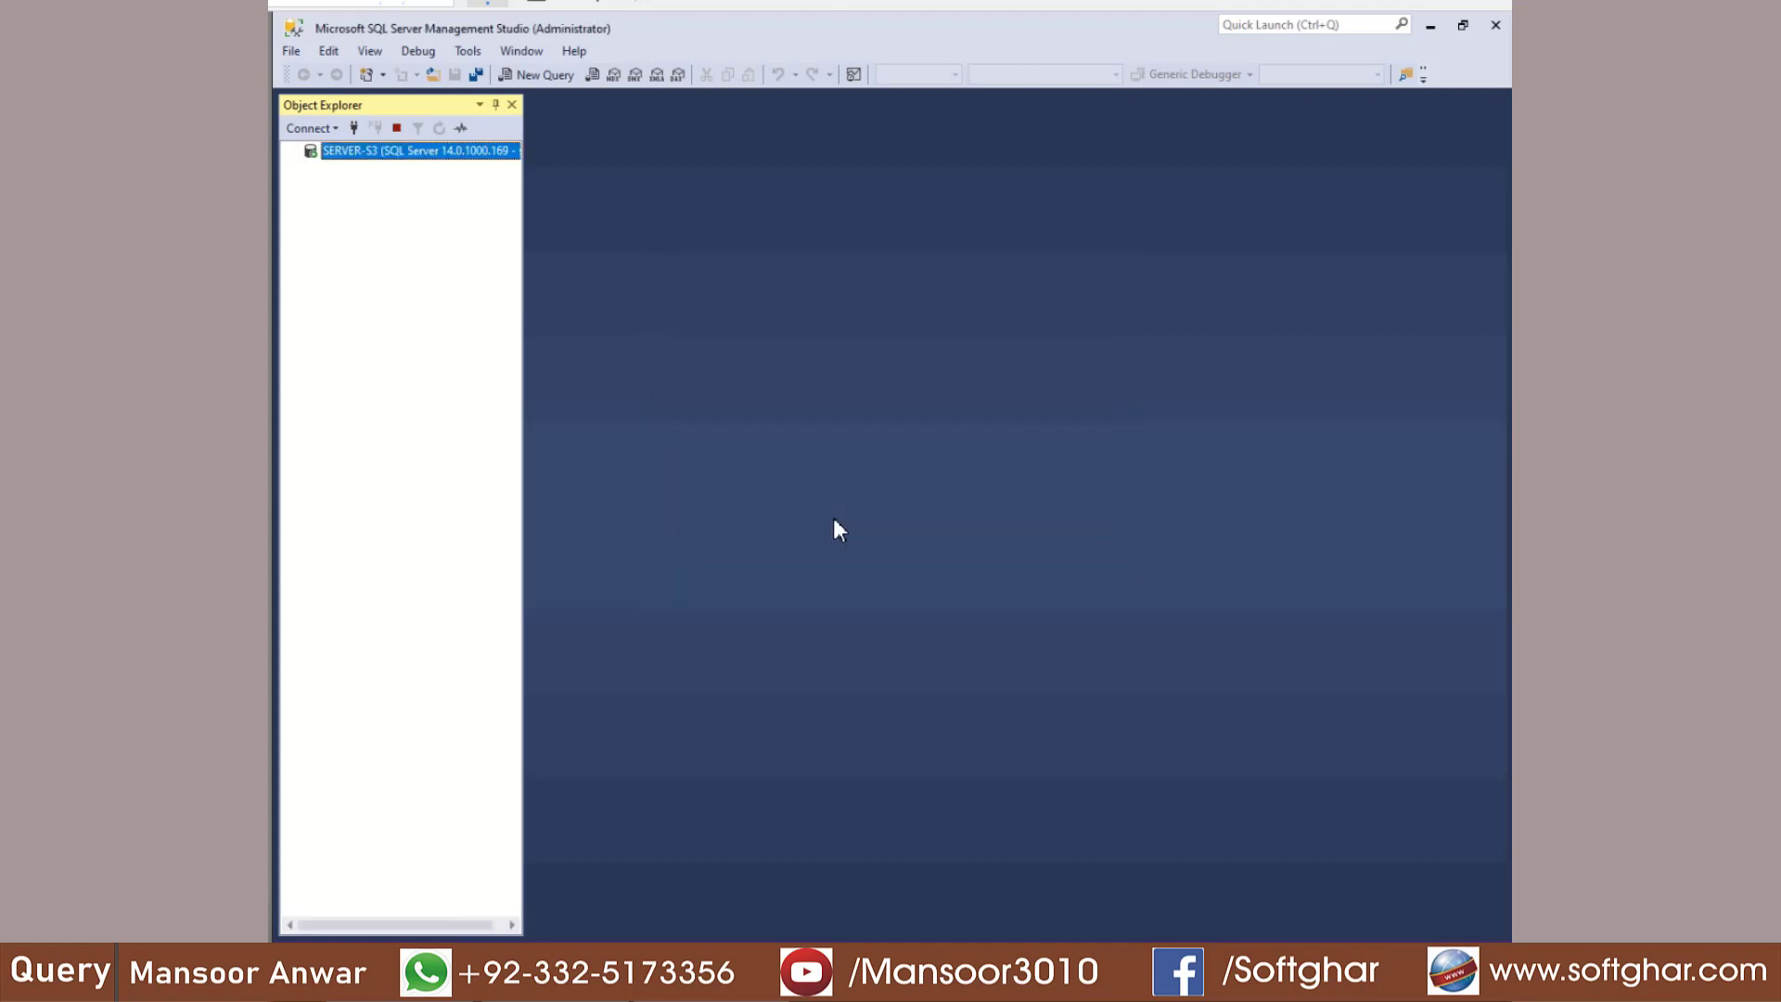
Start attaching a database on SERVER-S3 and open the locator for adding database files
{"action": "double_click", "coordinate": [357, 168]}
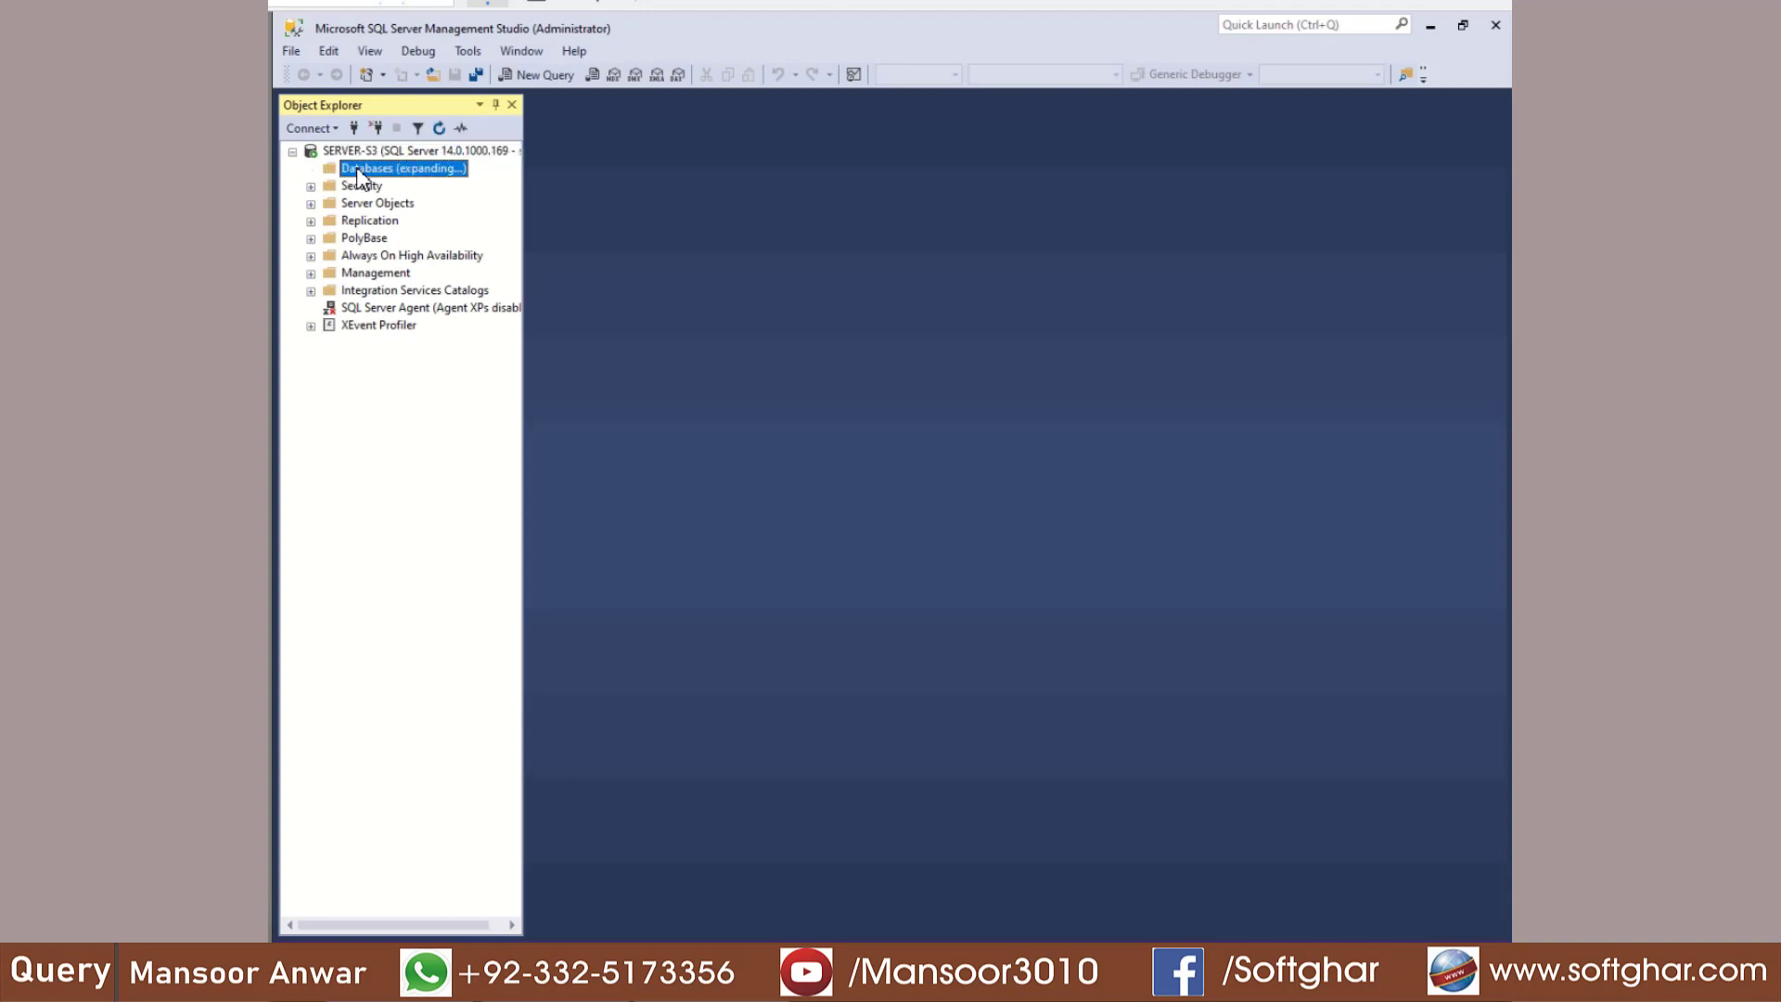
{"action": "right_click", "coordinate": [359, 170]}
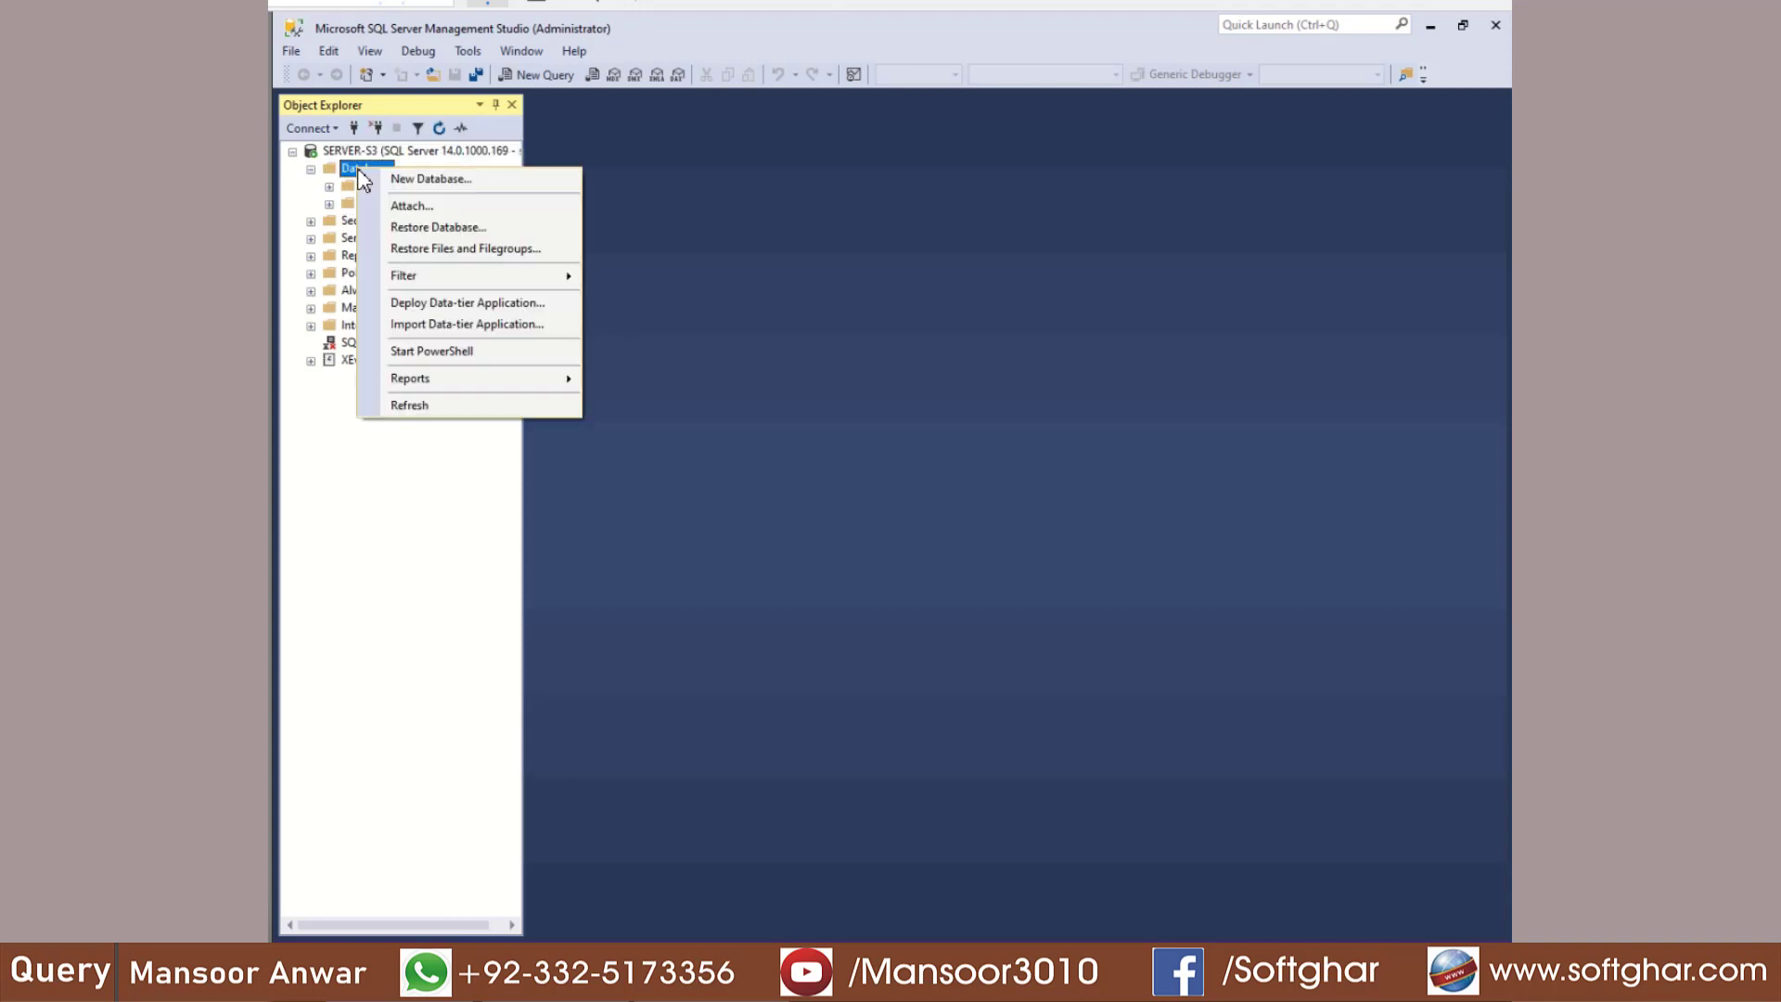
{"action": "left_click", "coordinate": [425, 207]}
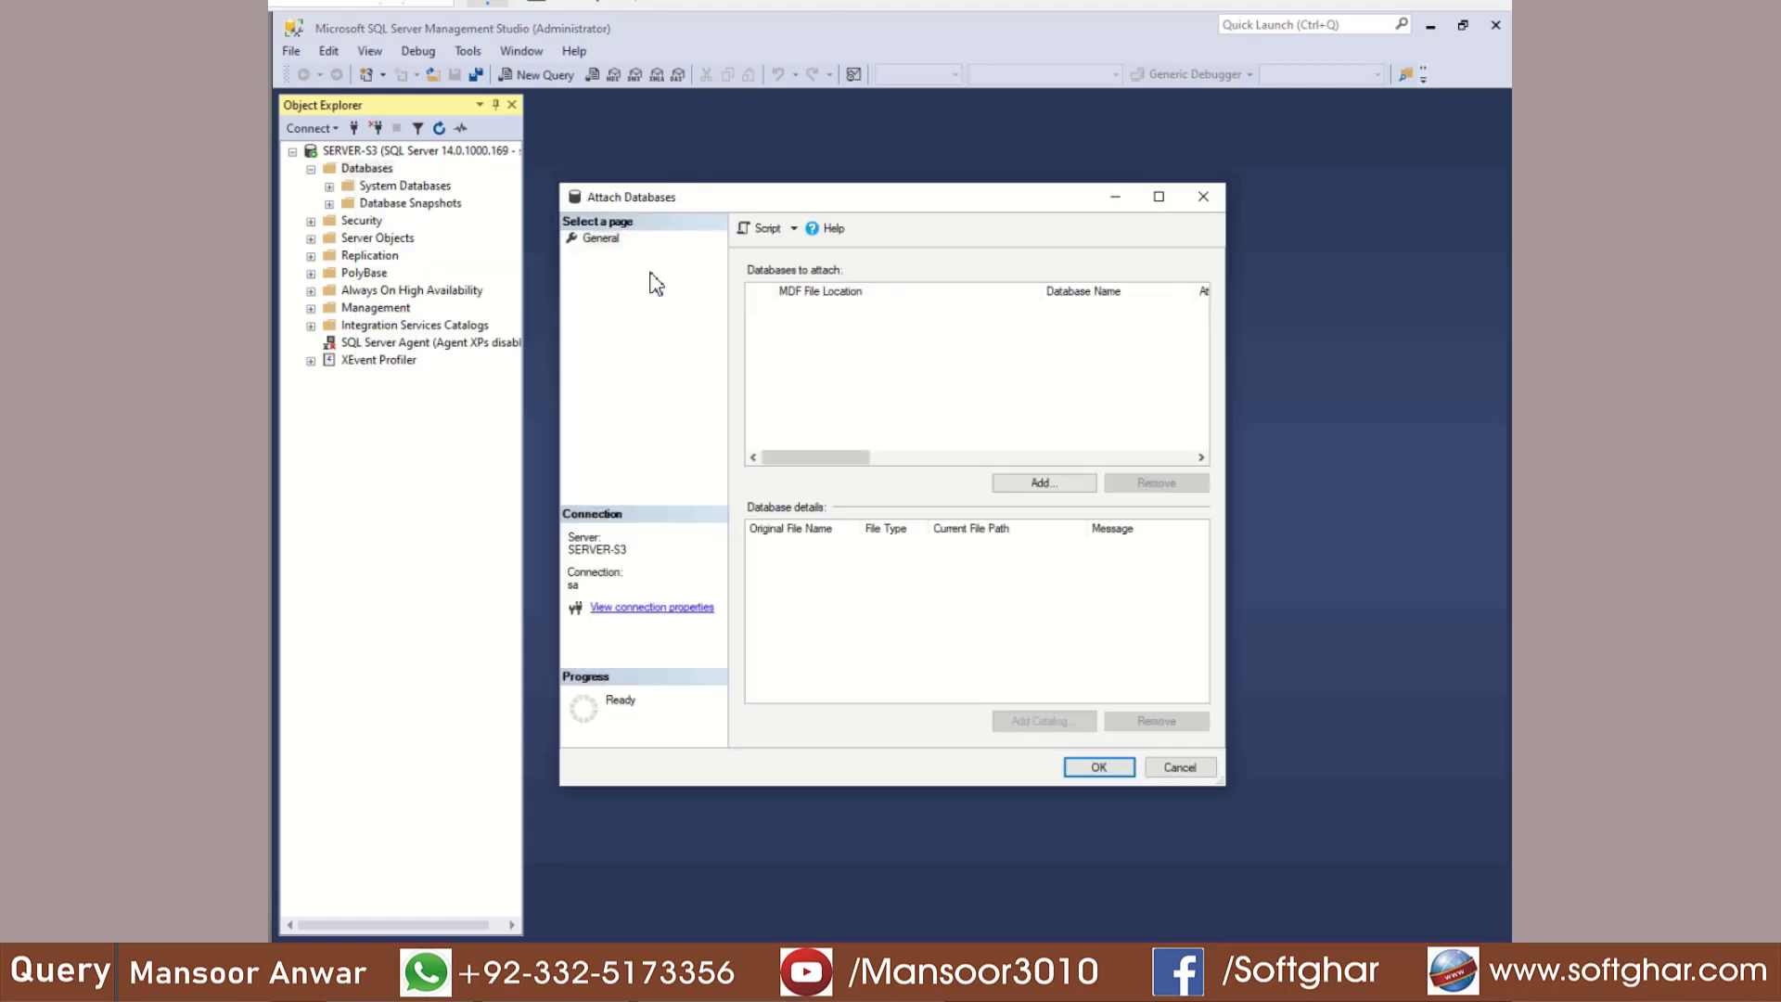
{"action": "left_click", "coordinate": [1044, 483]}
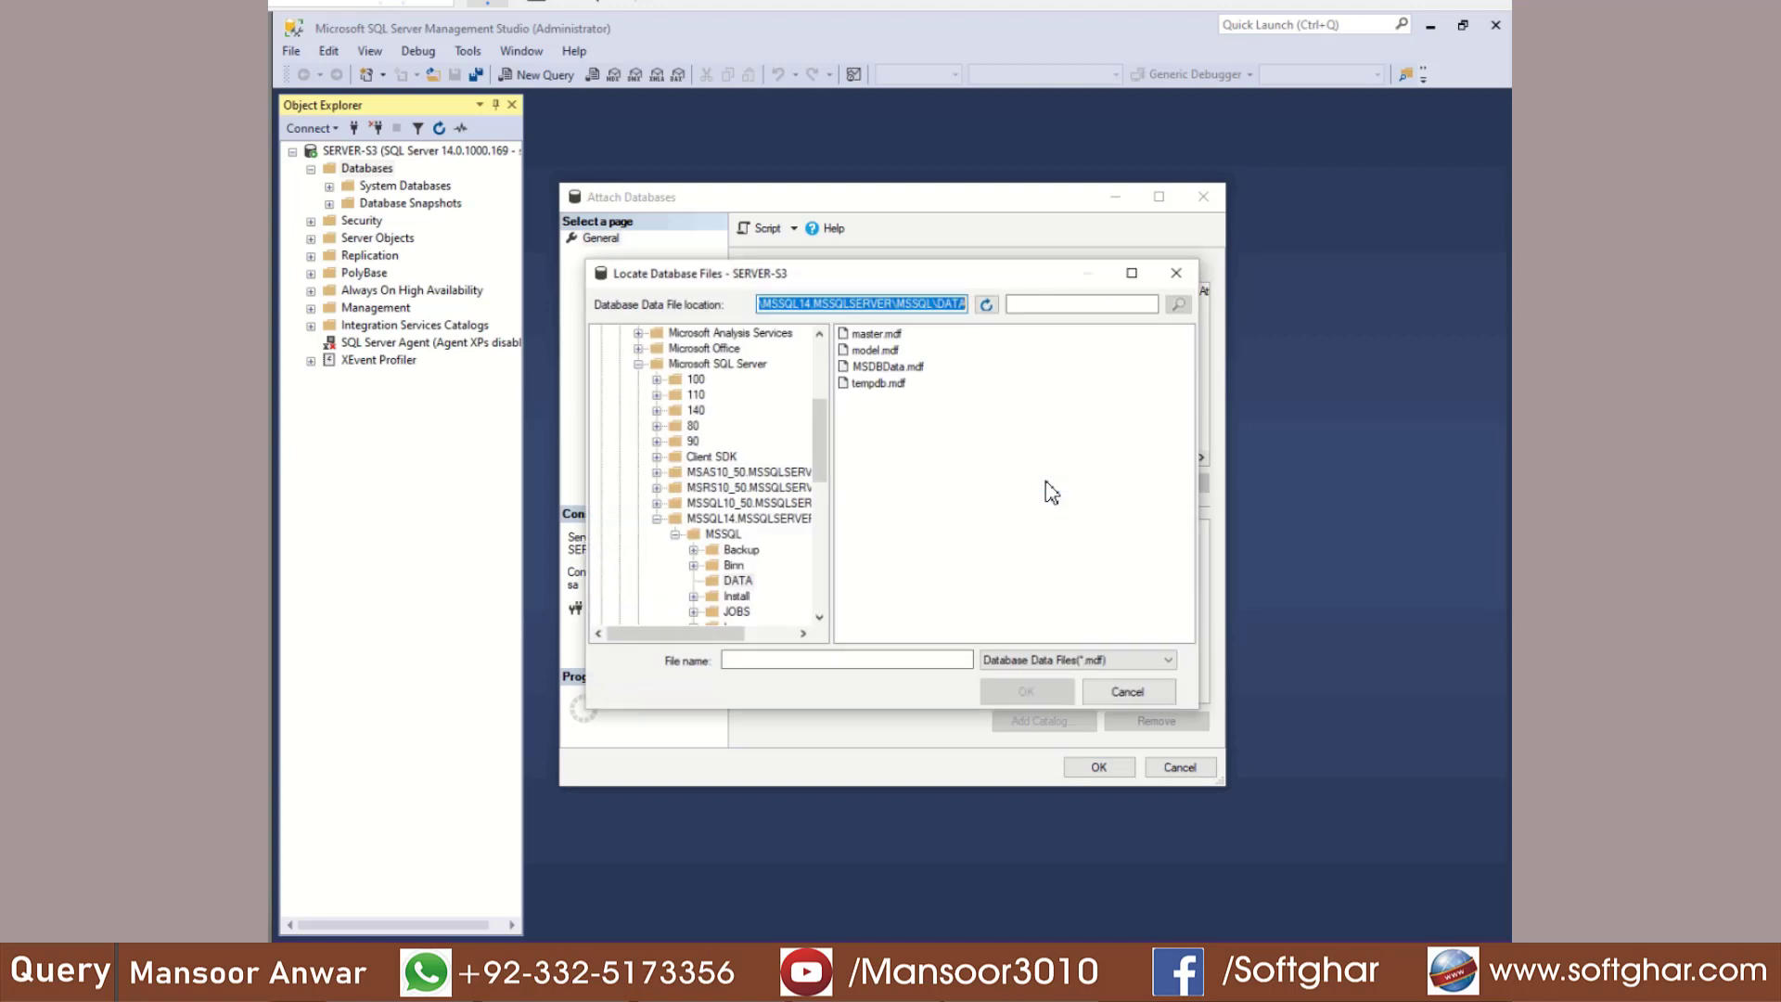
Try to add INVENTORY_Data.MDF from D:\Installer\MS SQL Running Data to the databases to attach
{"action": "scroll", "coordinate": [687, 444], "scroll_direction": "up", "scroll_amount": 4}
{"action": "scroll", "coordinate": [686, 444], "scroll_direction": "up", "scroll_amount": 1}
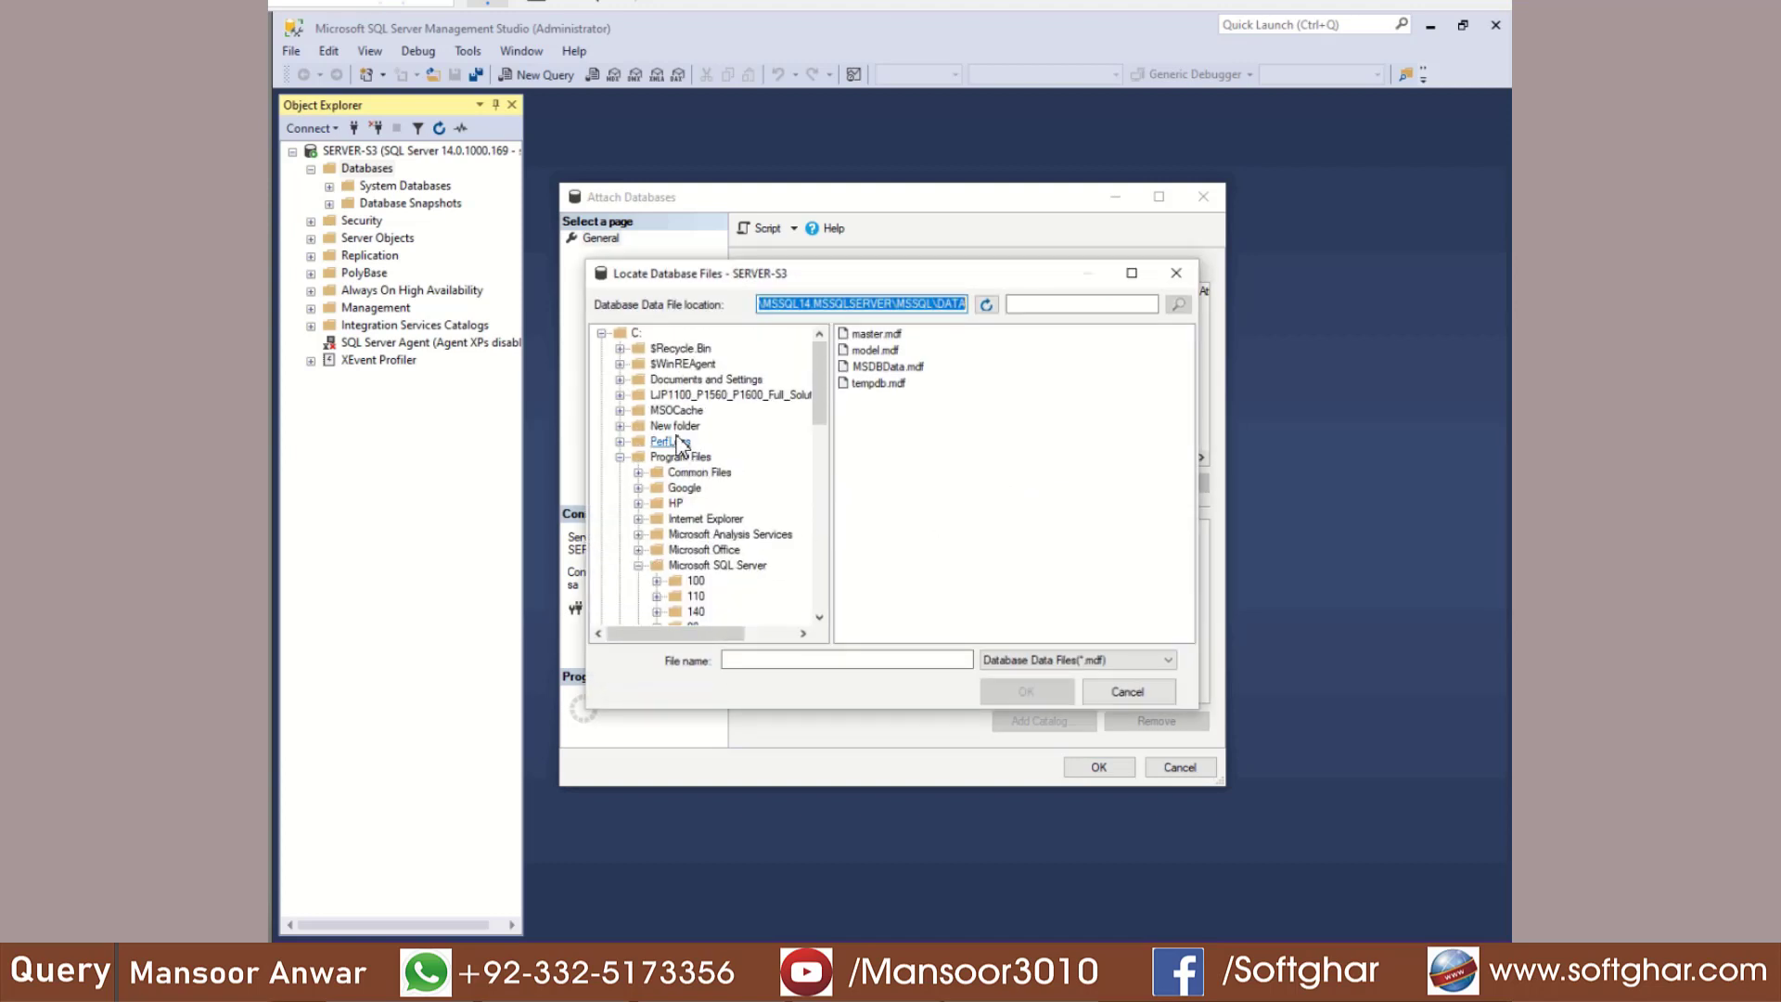
{"action": "left_click", "coordinate": [602, 334]}
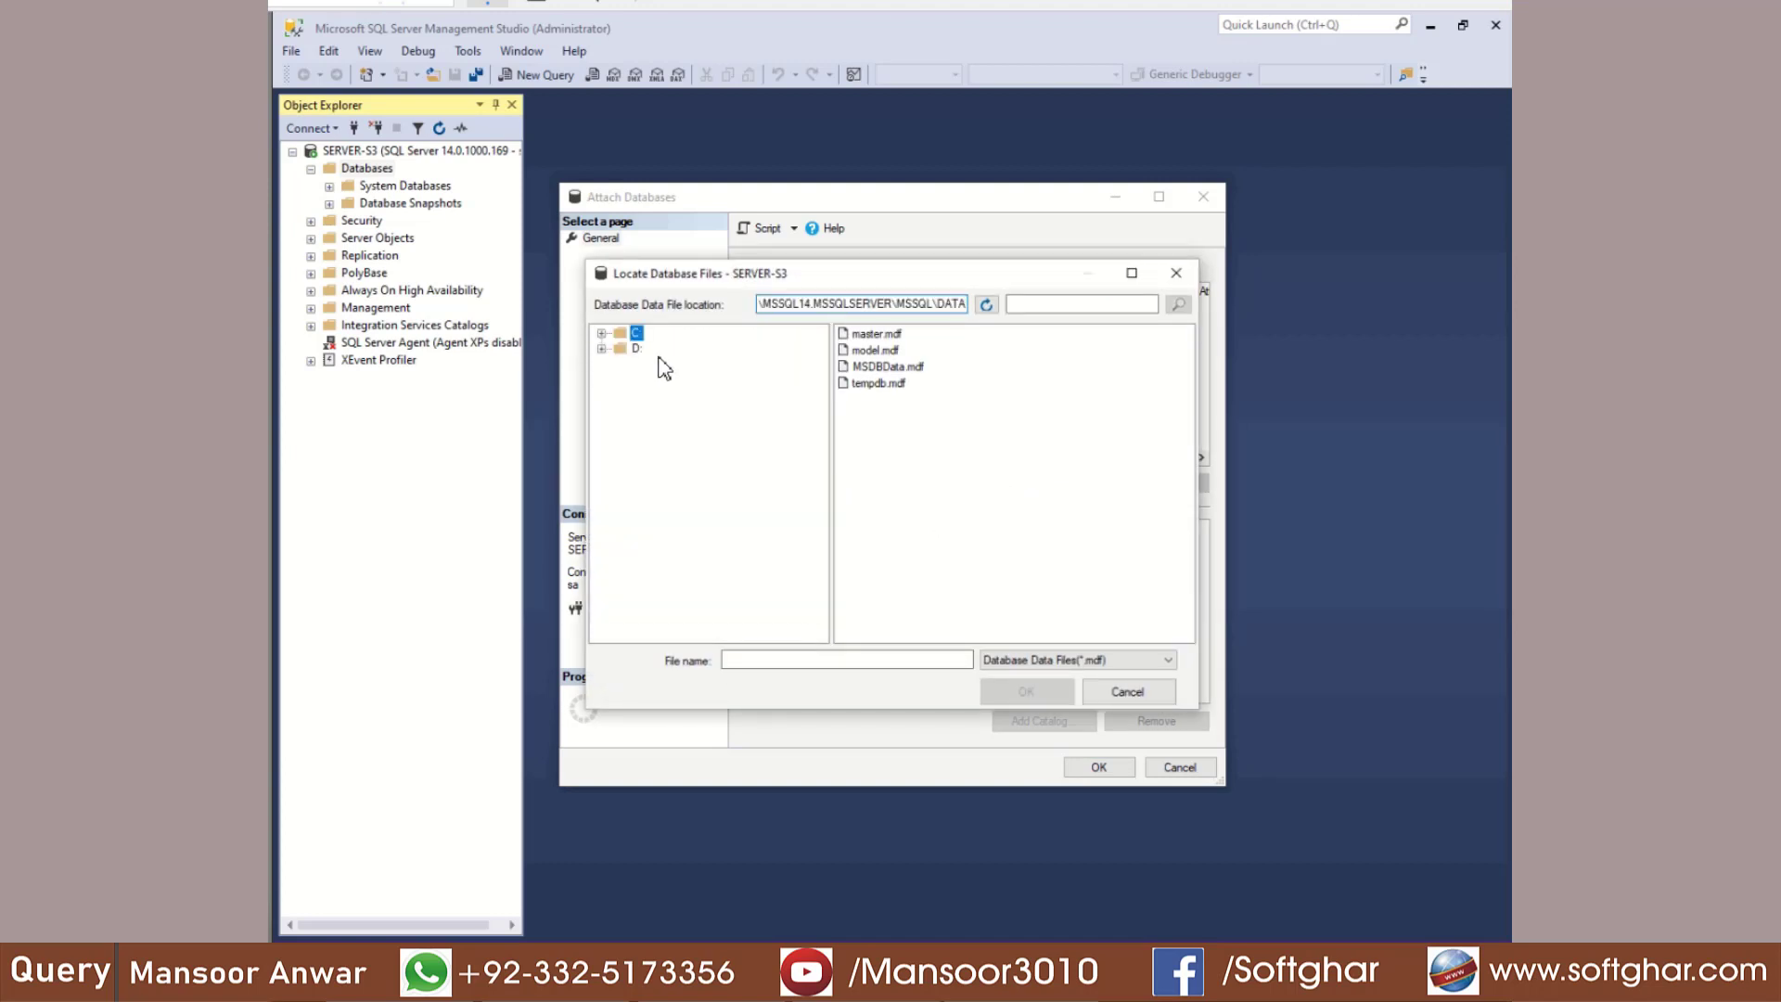
{"action": "left_click", "coordinate": [635, 348]}
{"action": "left_click", "coordinate": [667, 394]}
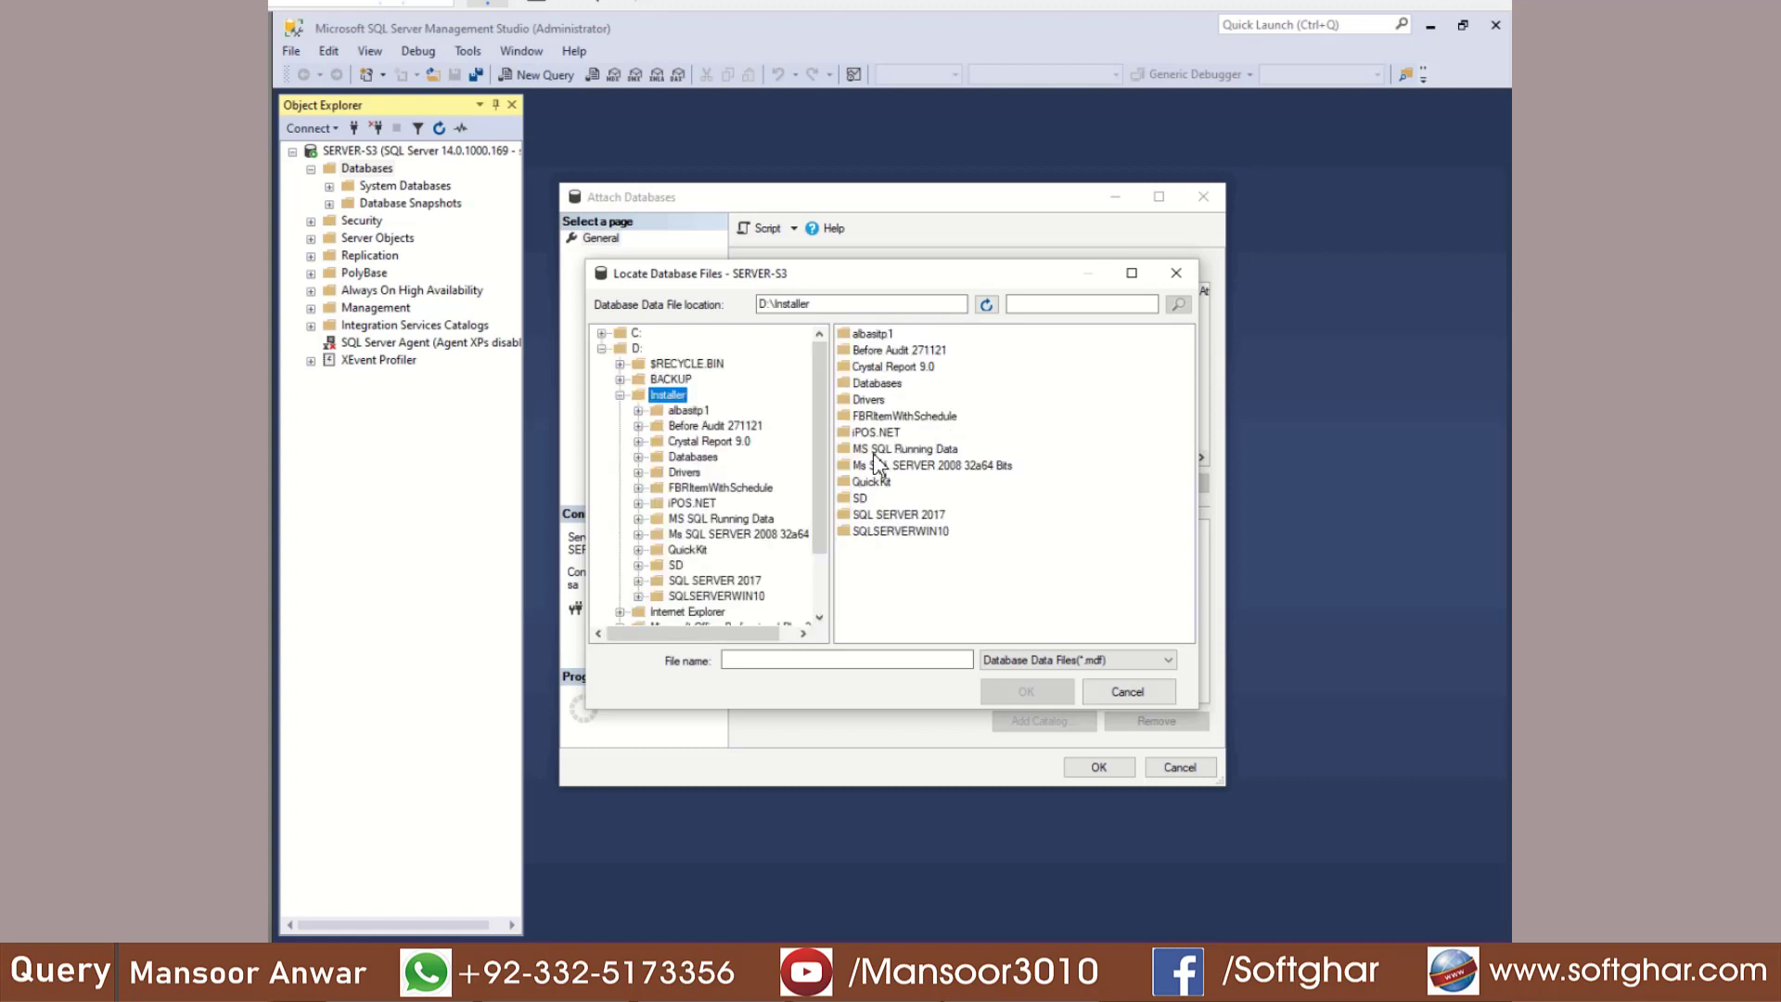
{"action": "left_click", "coordinate": [905, 453]}
{"action": "double_click", "coordinate": [904, 452]}
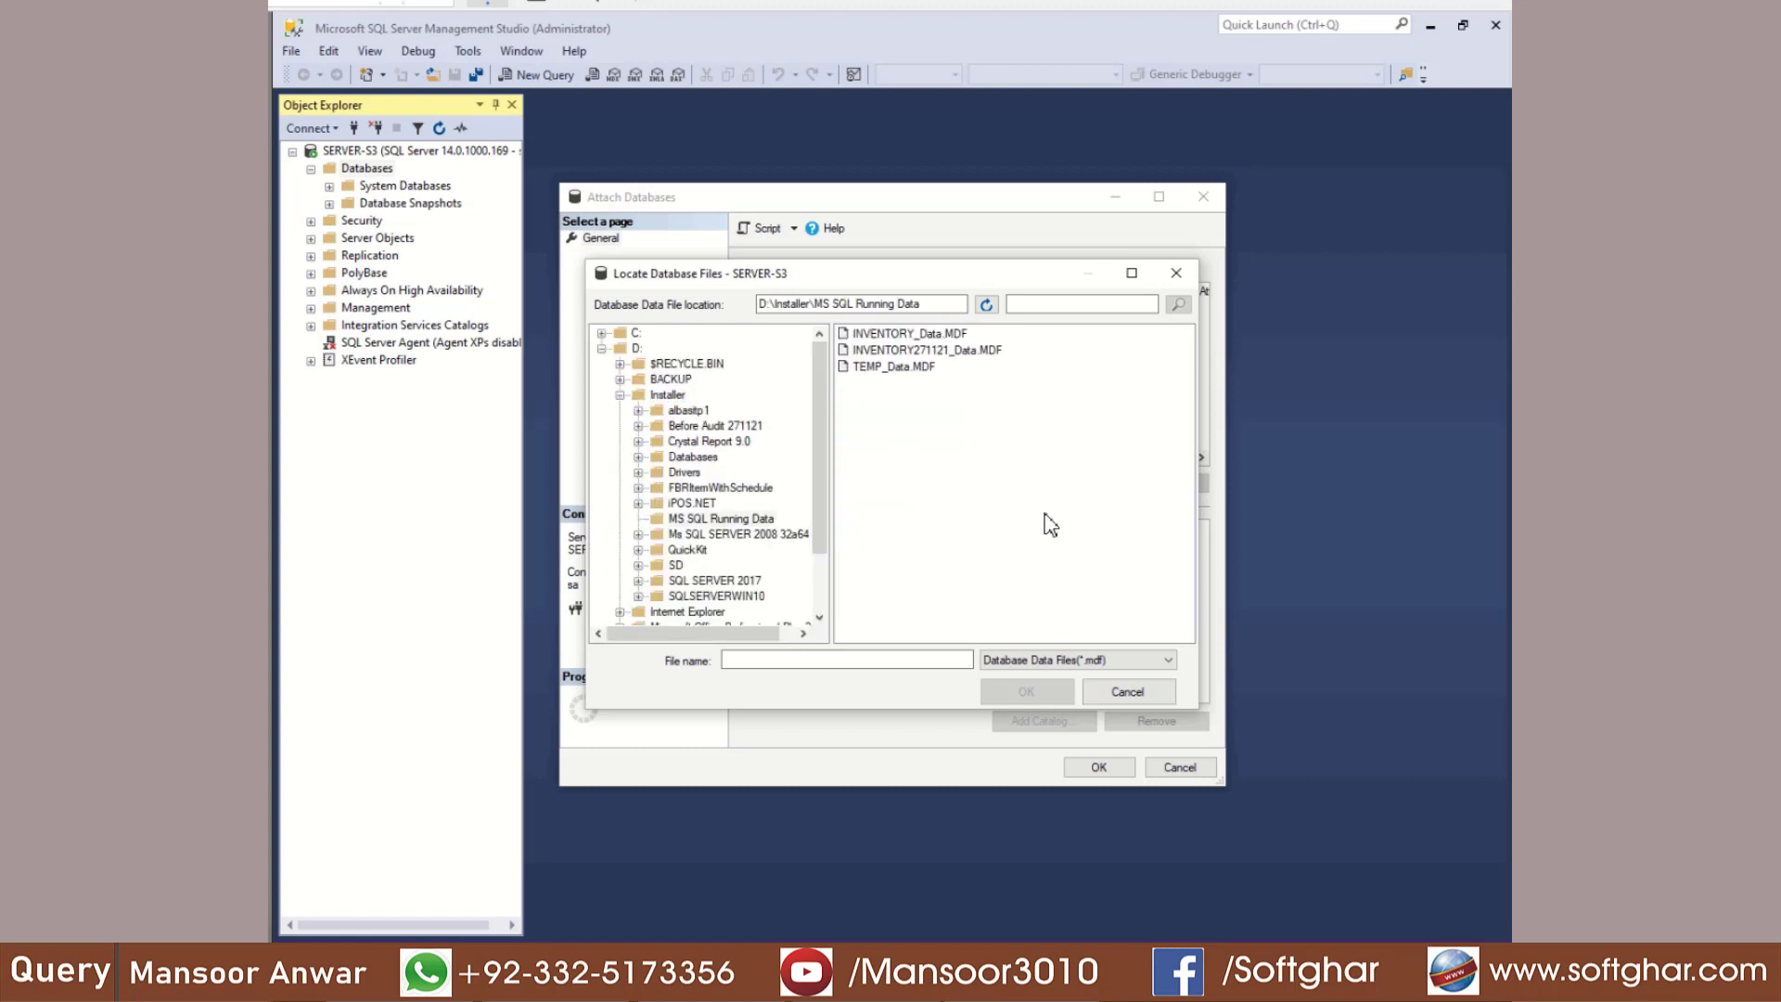
{"action": "left_click", "coordinate": [886, 339]}
{"action": "left_click", "coordinate": [1028, 691]}
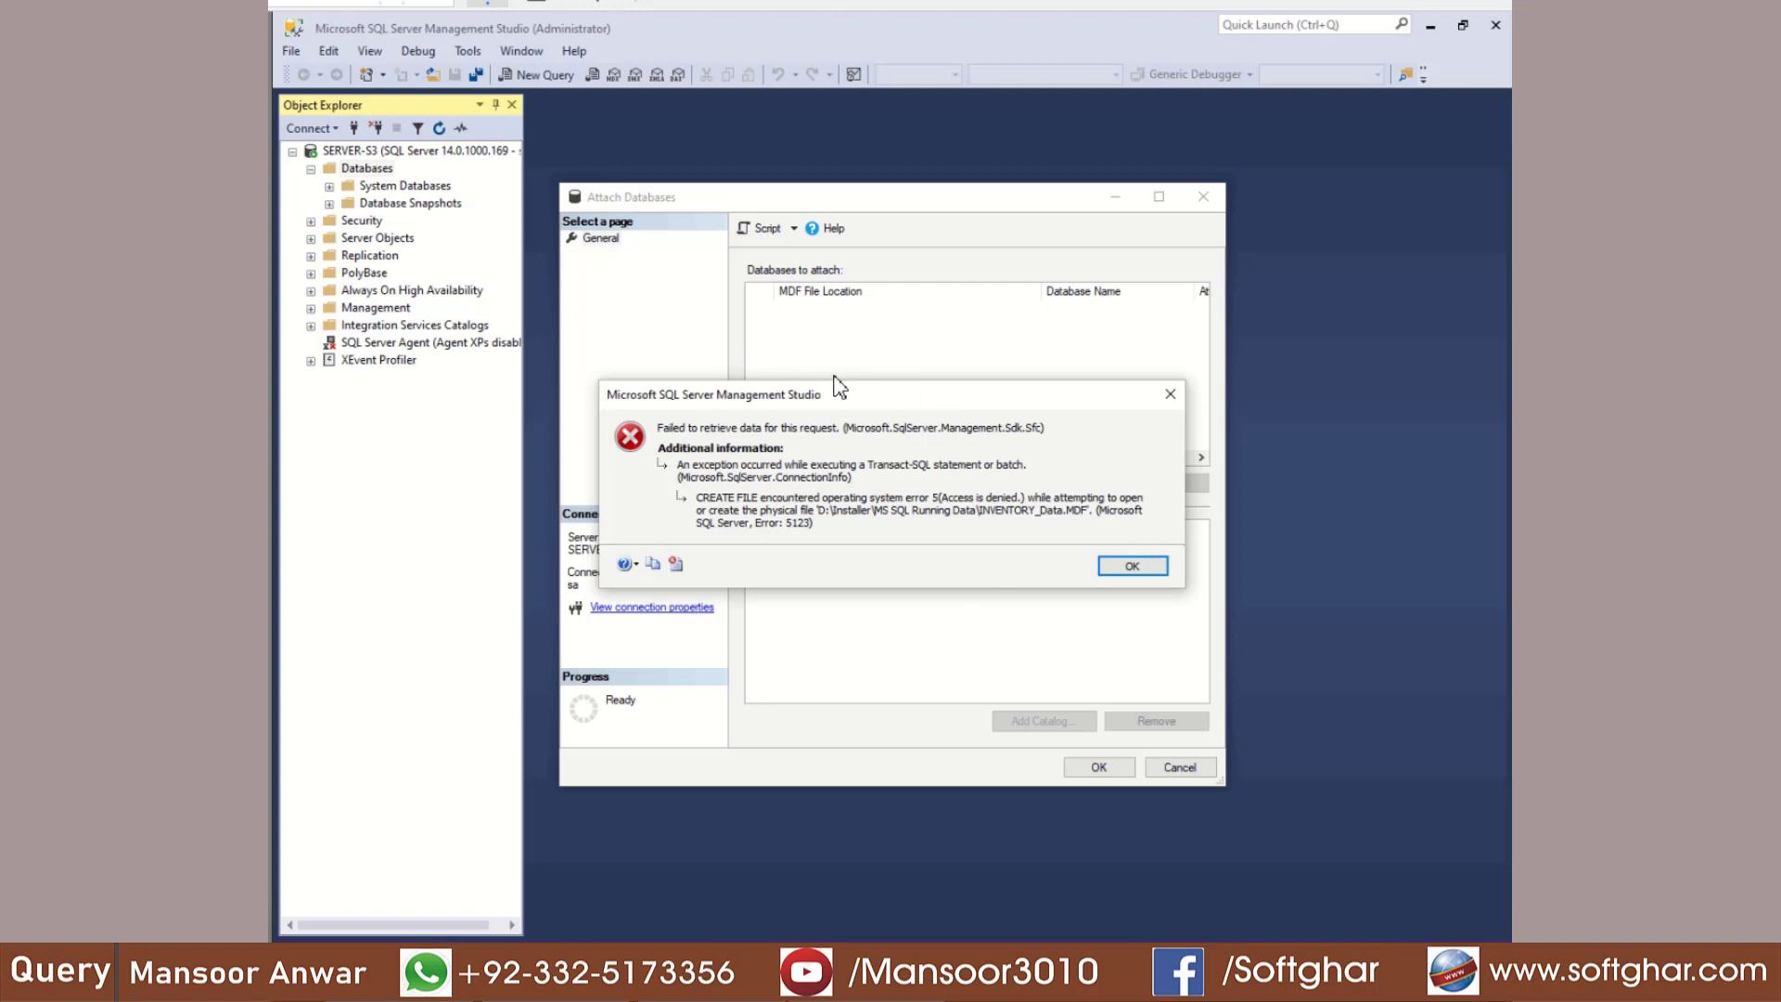
Cancel attaching the database and close SQL Server Management Studio
{"action": "left_click", "coordinate": [1148, 565]}
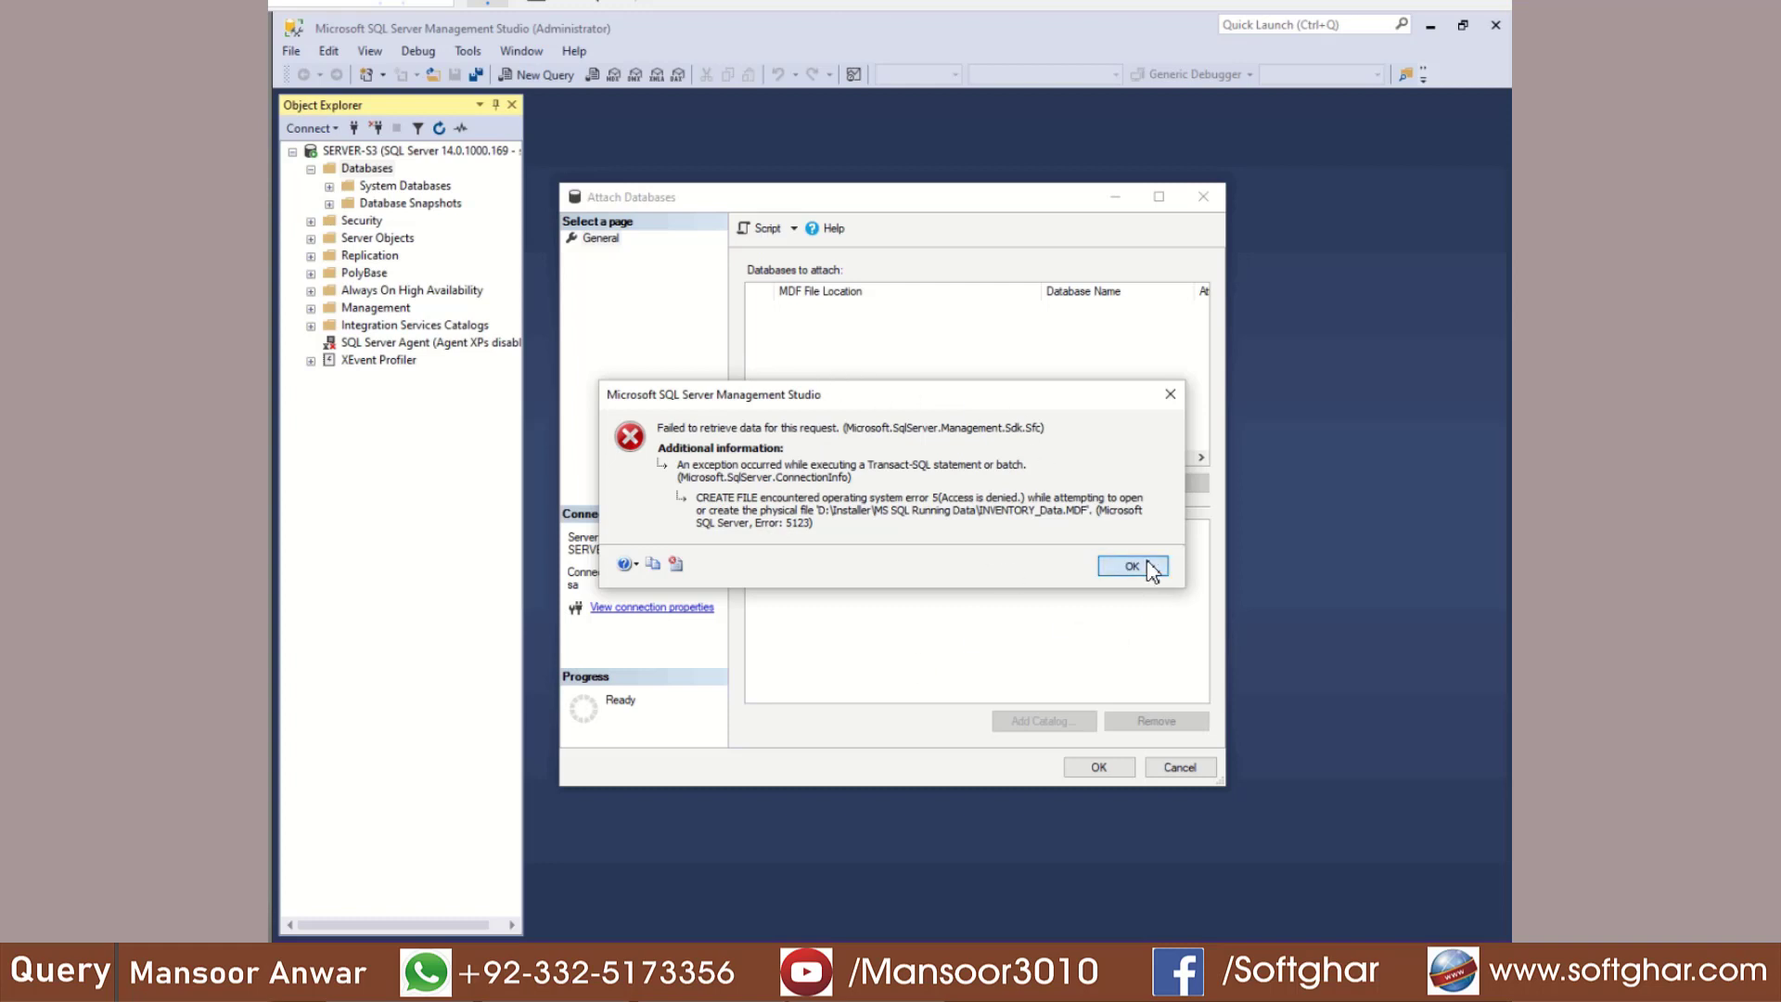
{"action": "left_click", "coordinate": [1196, 769]}
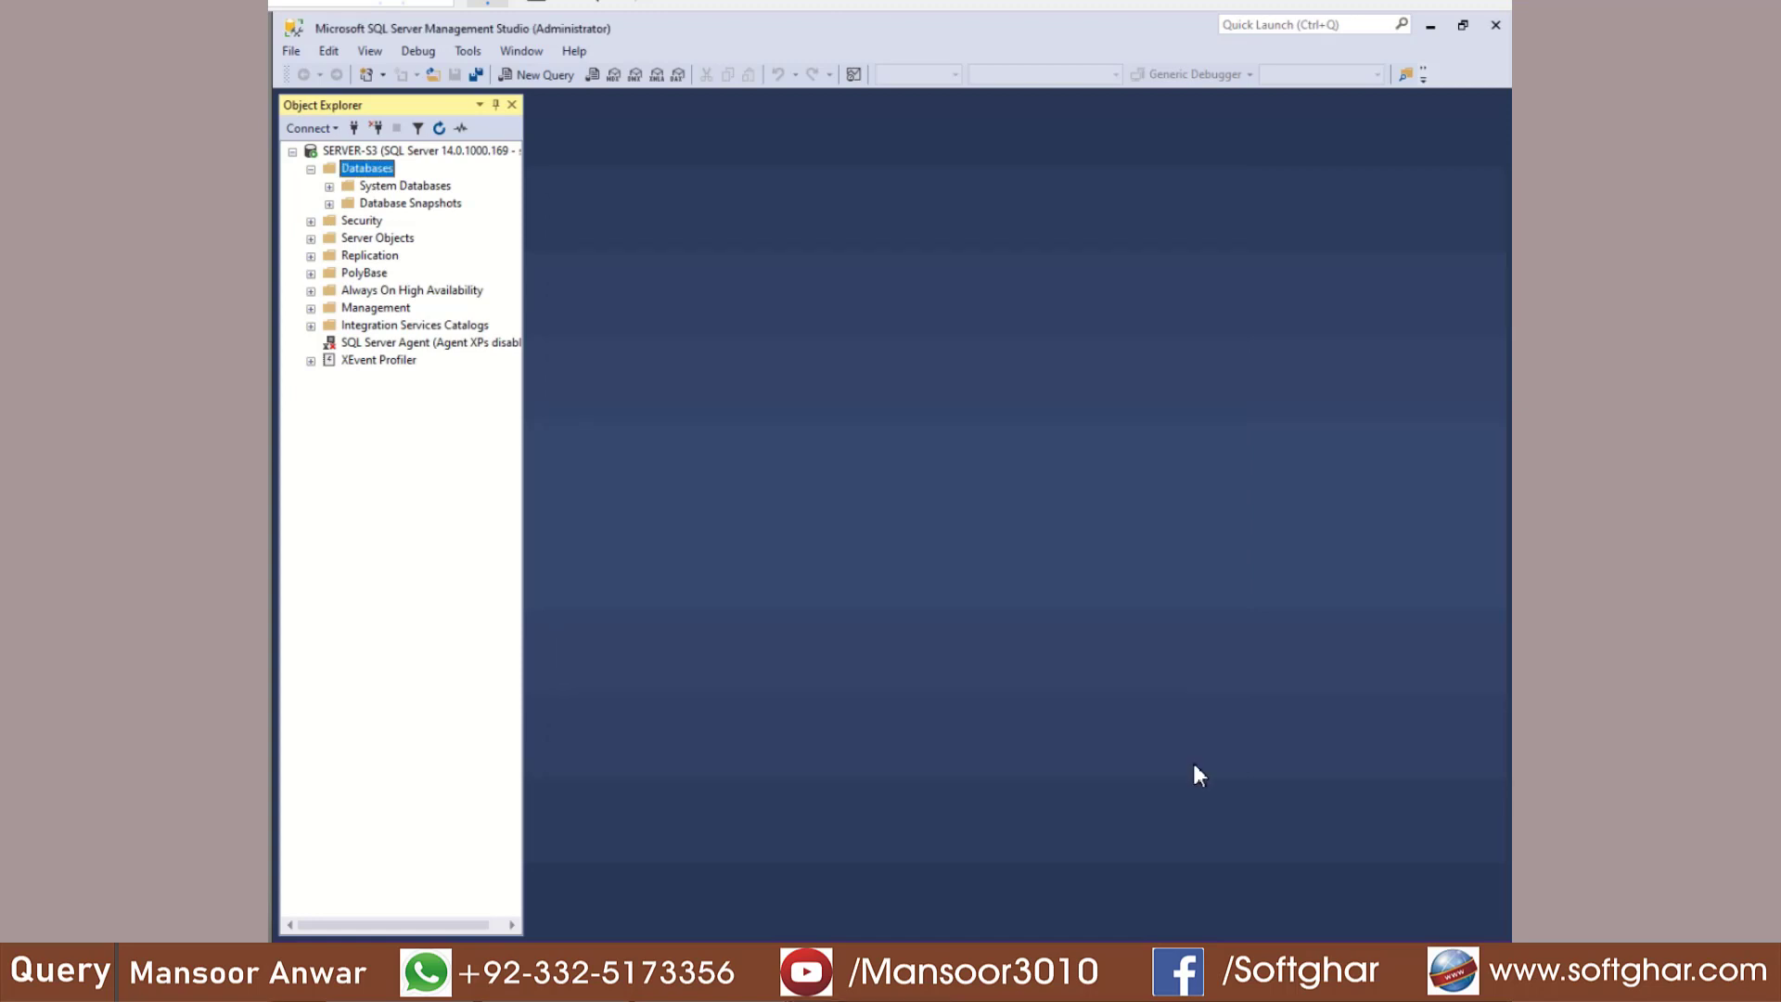
{"action": "left_click", "coordinate": [1495, 28]}
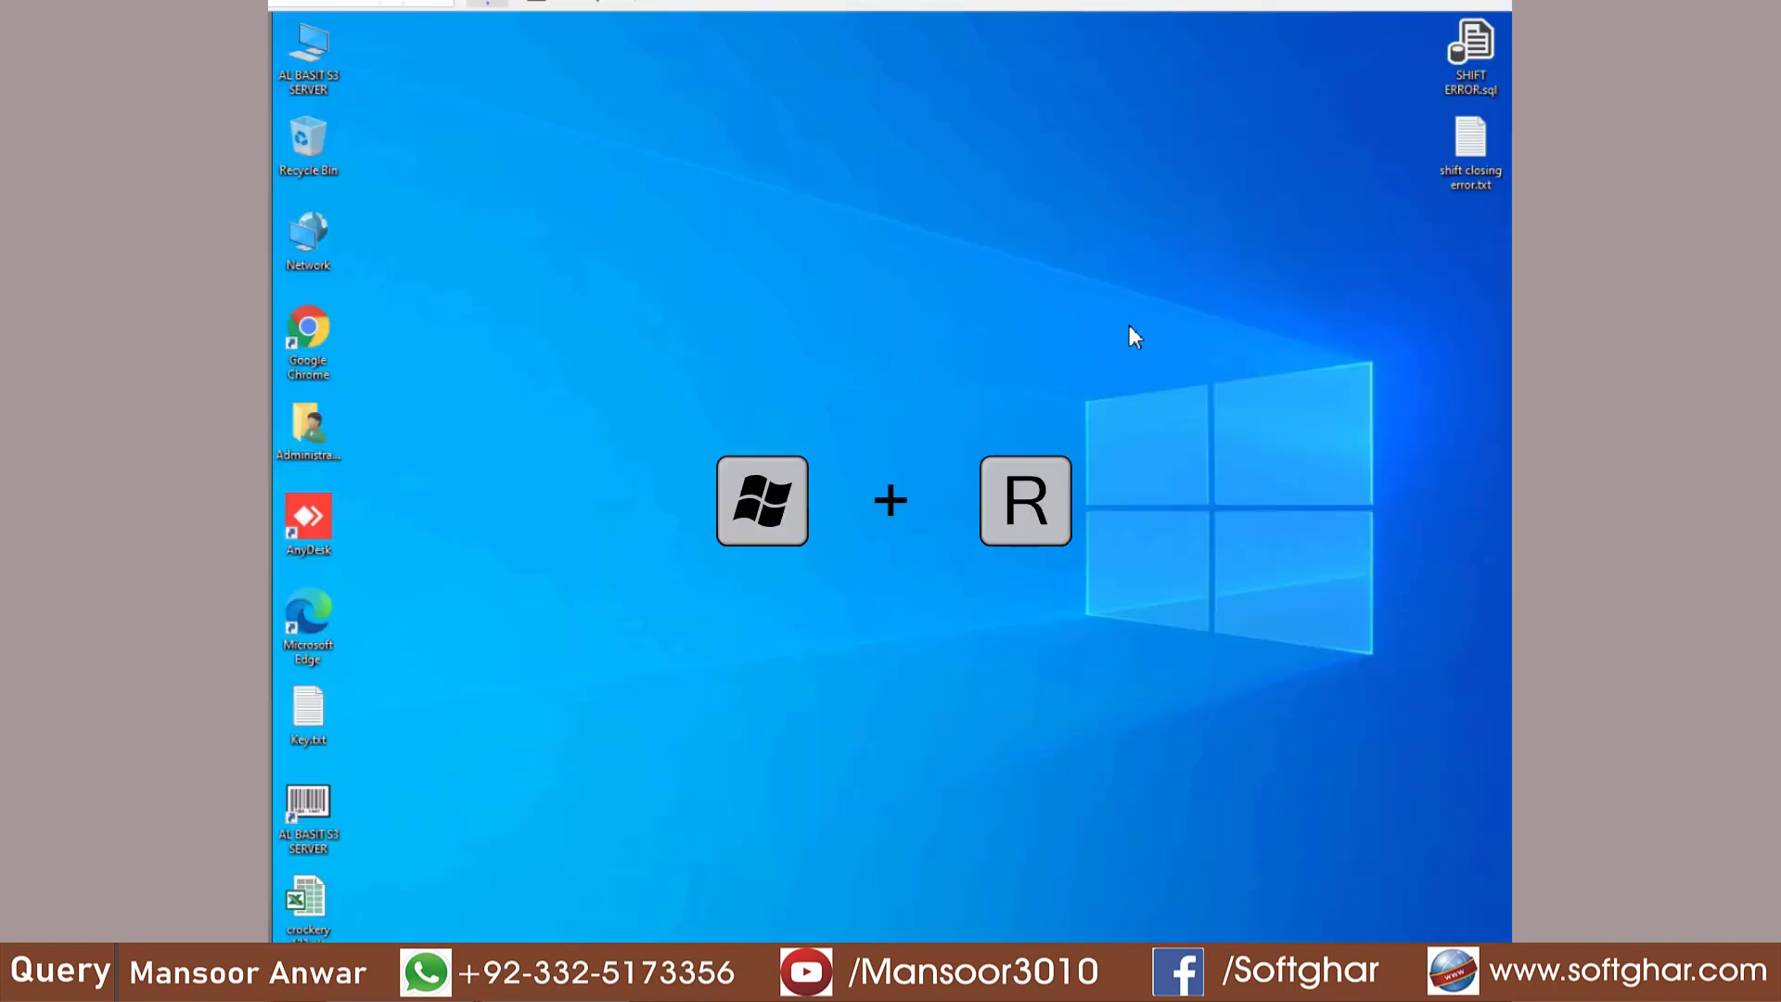
Open the Windows Services console with services.msc and locate the SQL Server (MSSQLSERVER) service
{"action": "key", "text": "super+r"}
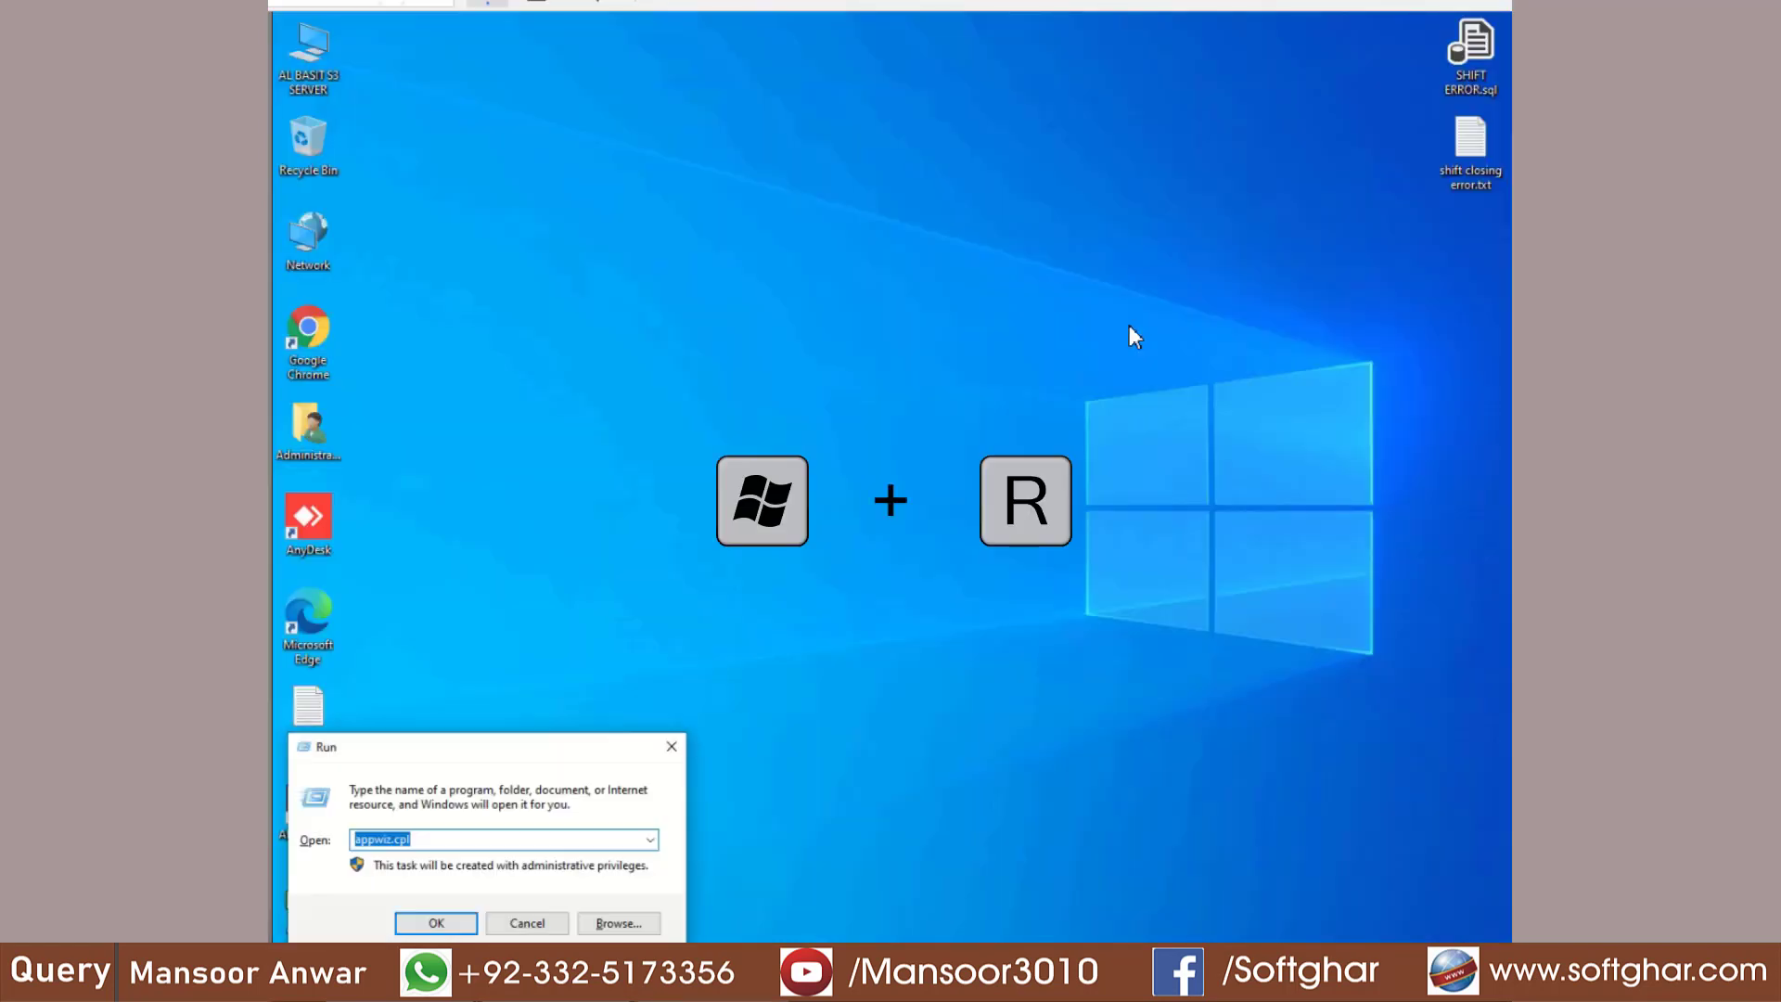
{"action": "type", "text": "service"}
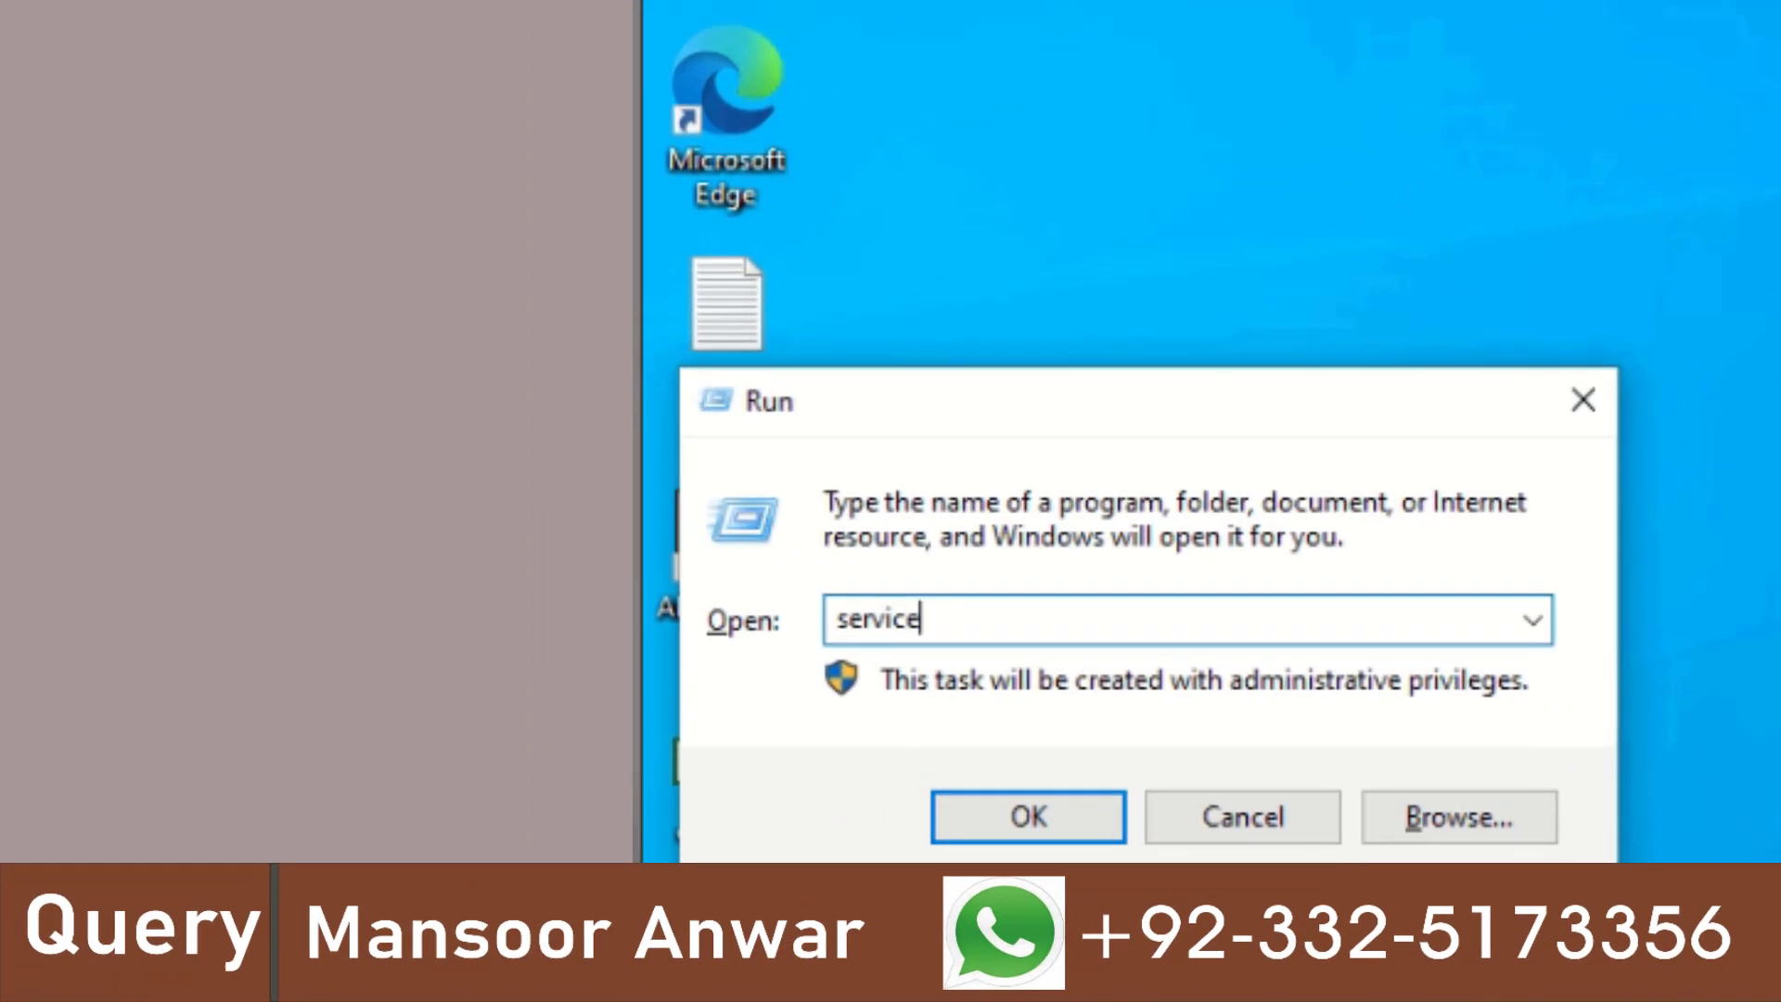
{"action": "type", "text": "s.msc"}
{"action": "key", "text": "Return"}
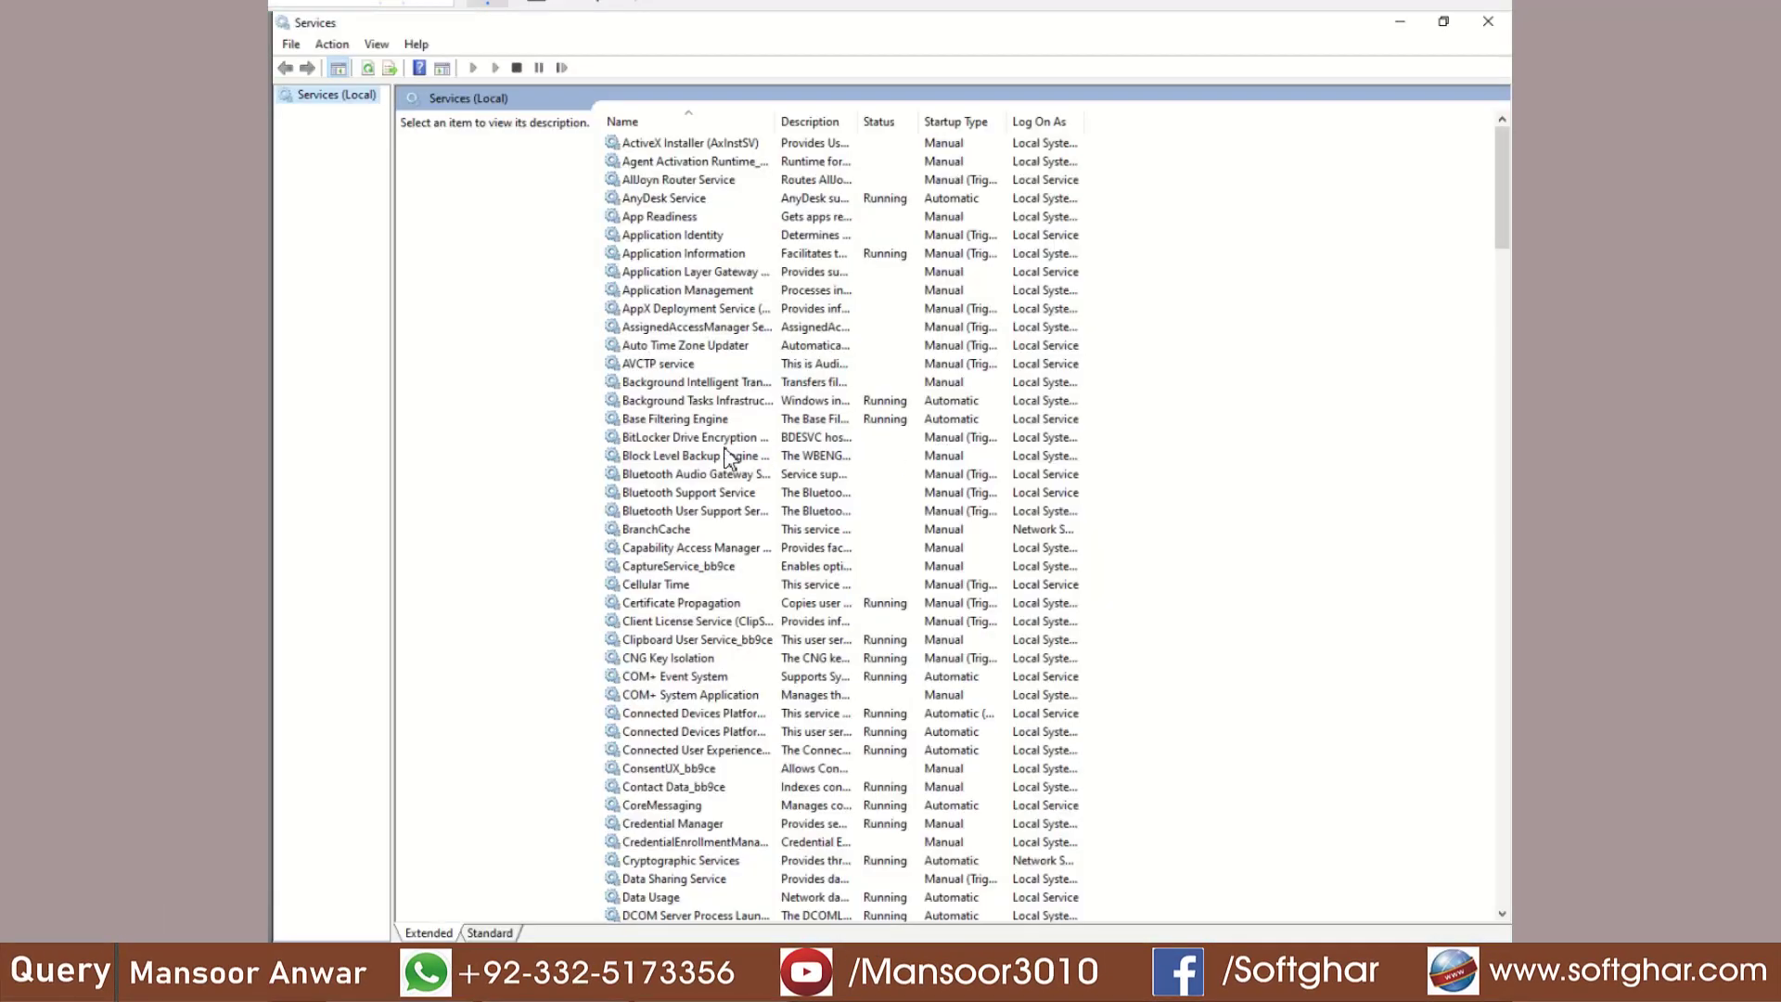
{"action": "left_click", "coordinate": [692, 423]}
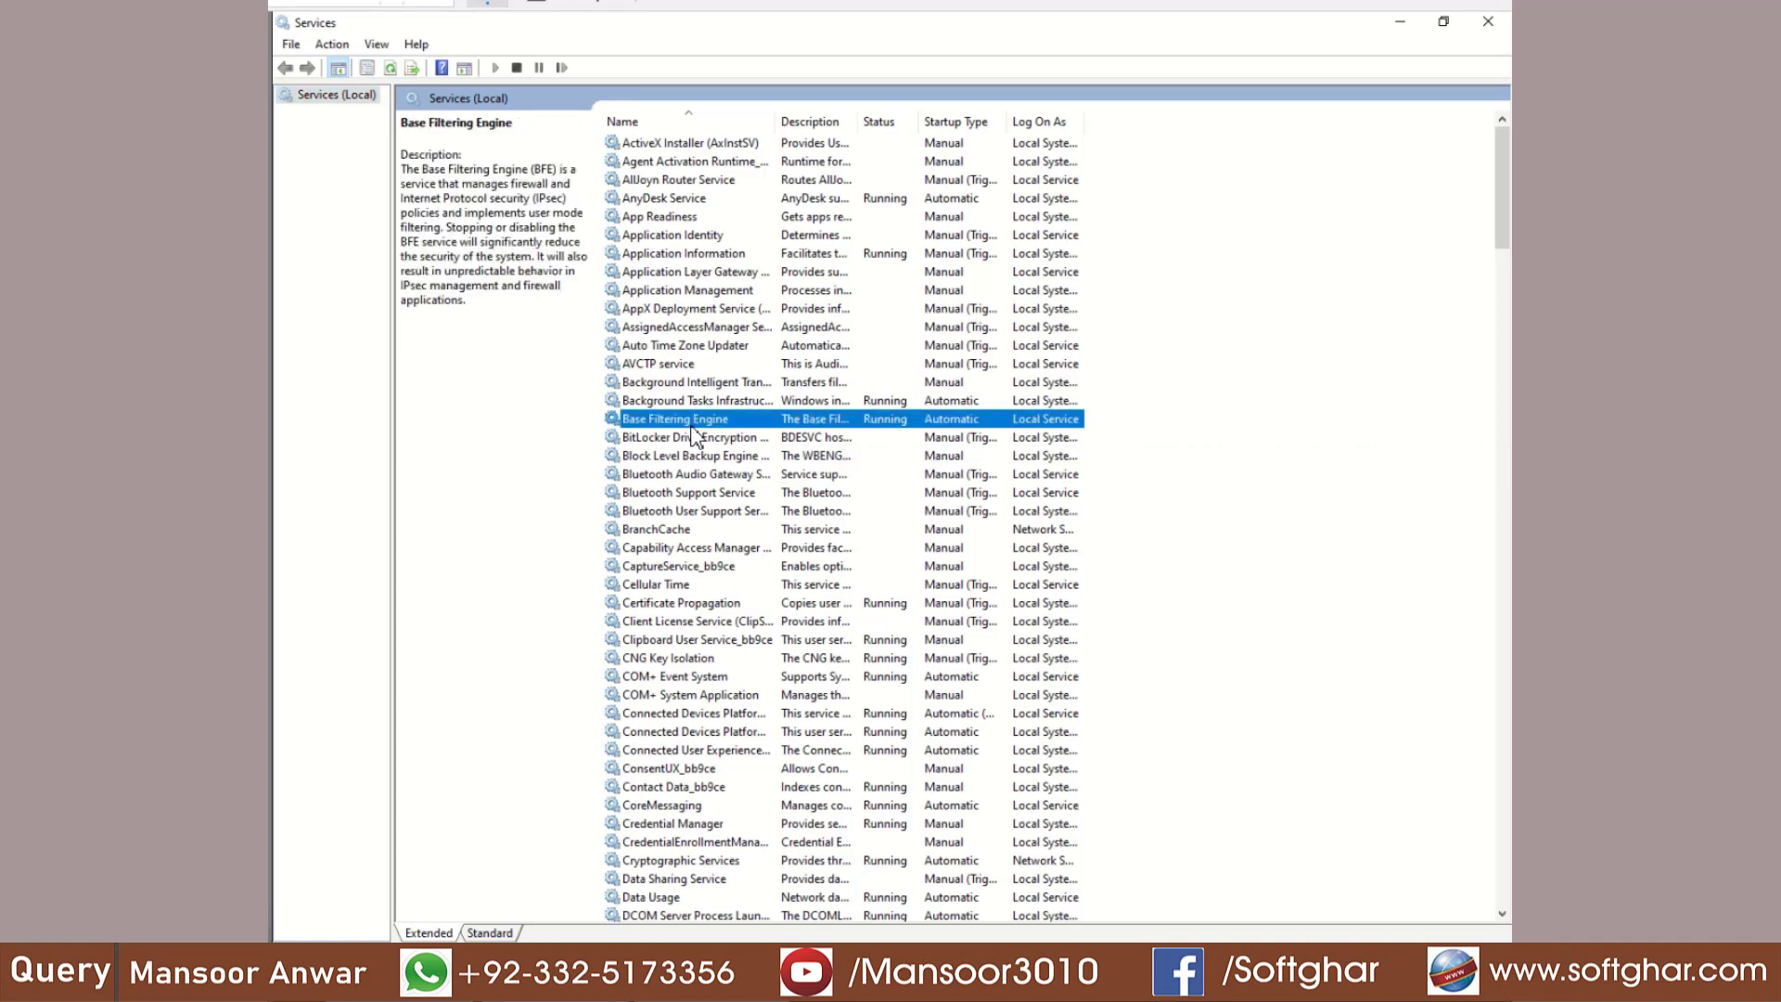
{"action": "type", "text": "sql"}
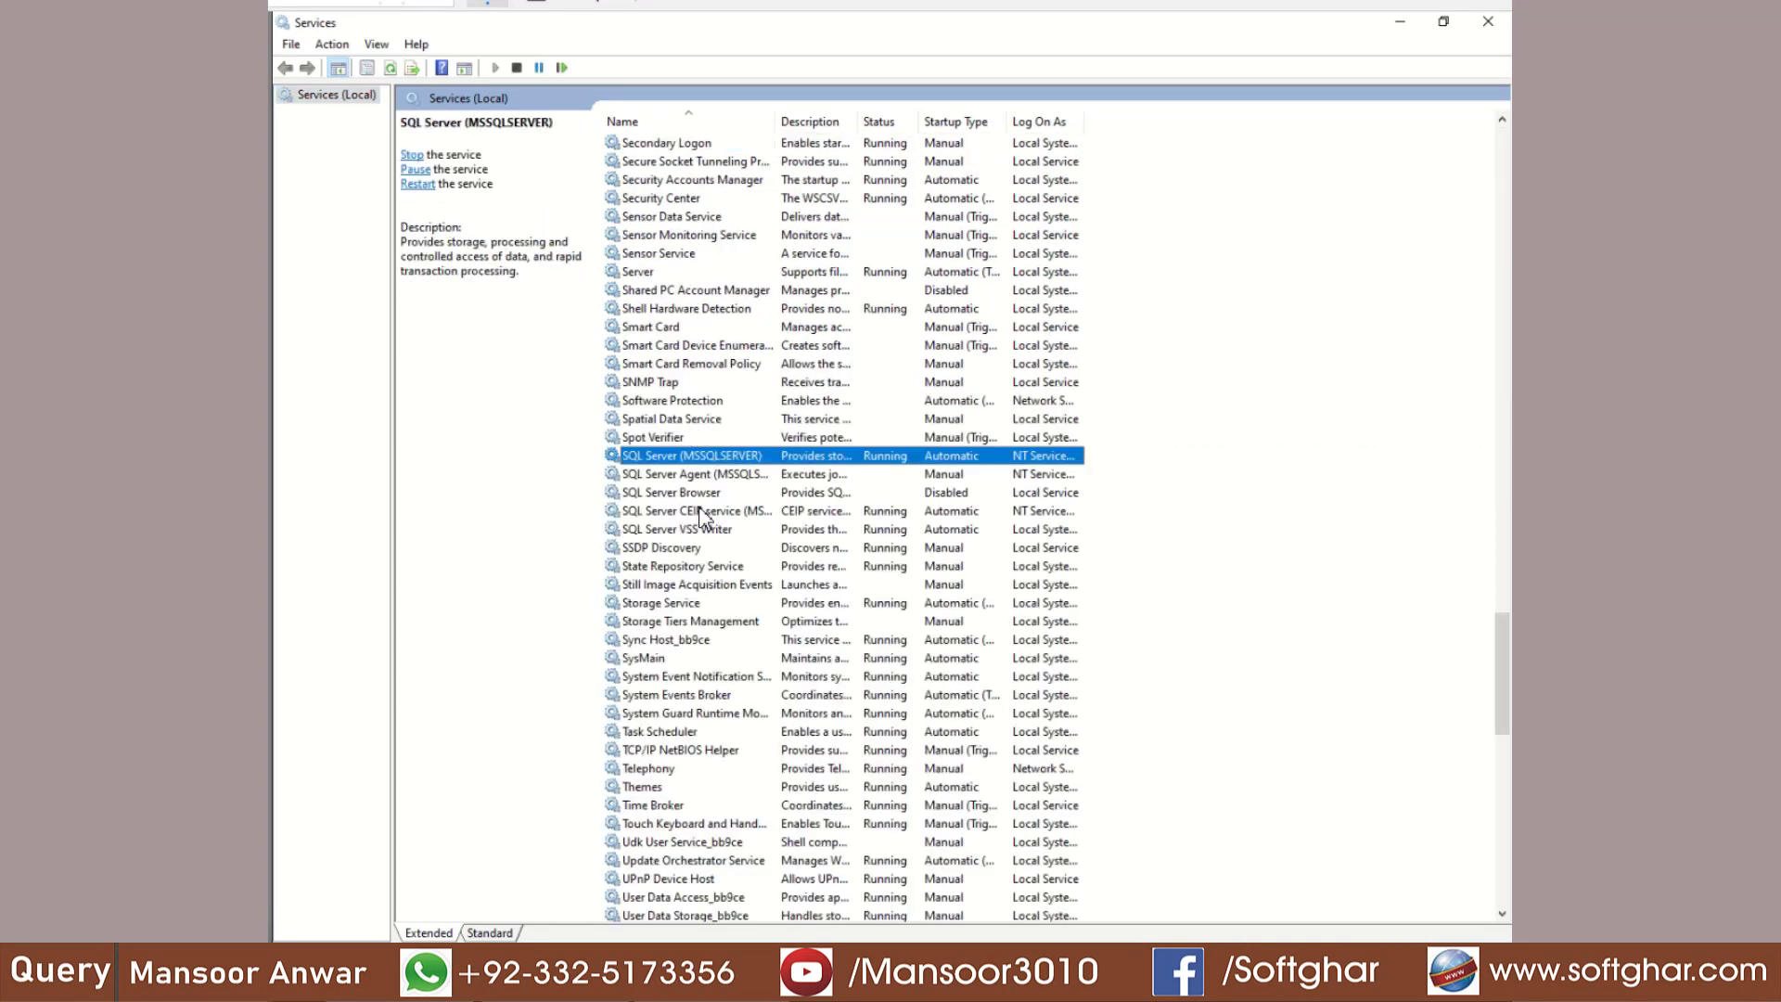
Set the SQL Server (MSSQLSERVER) service to log on with the Local System account and apply the change
{"action": "right_click", "coordinate": [687, 459]}
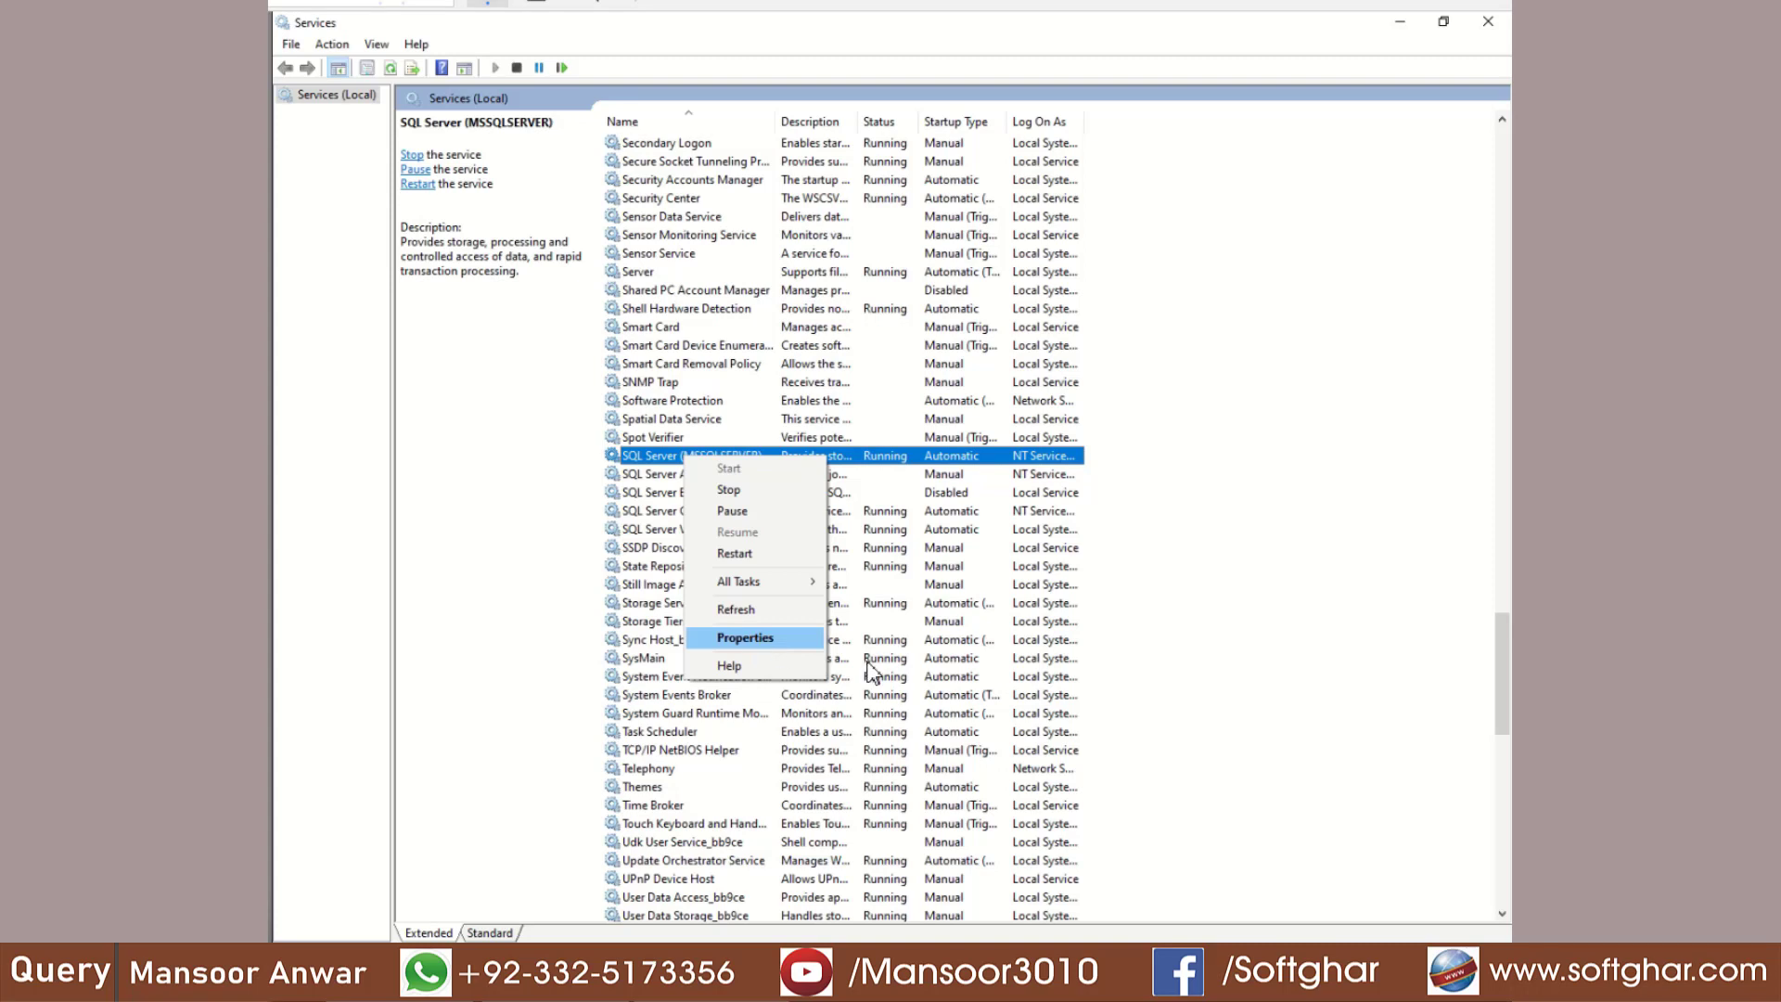
{"action": "left_click", "coordinate": [753, 640]}
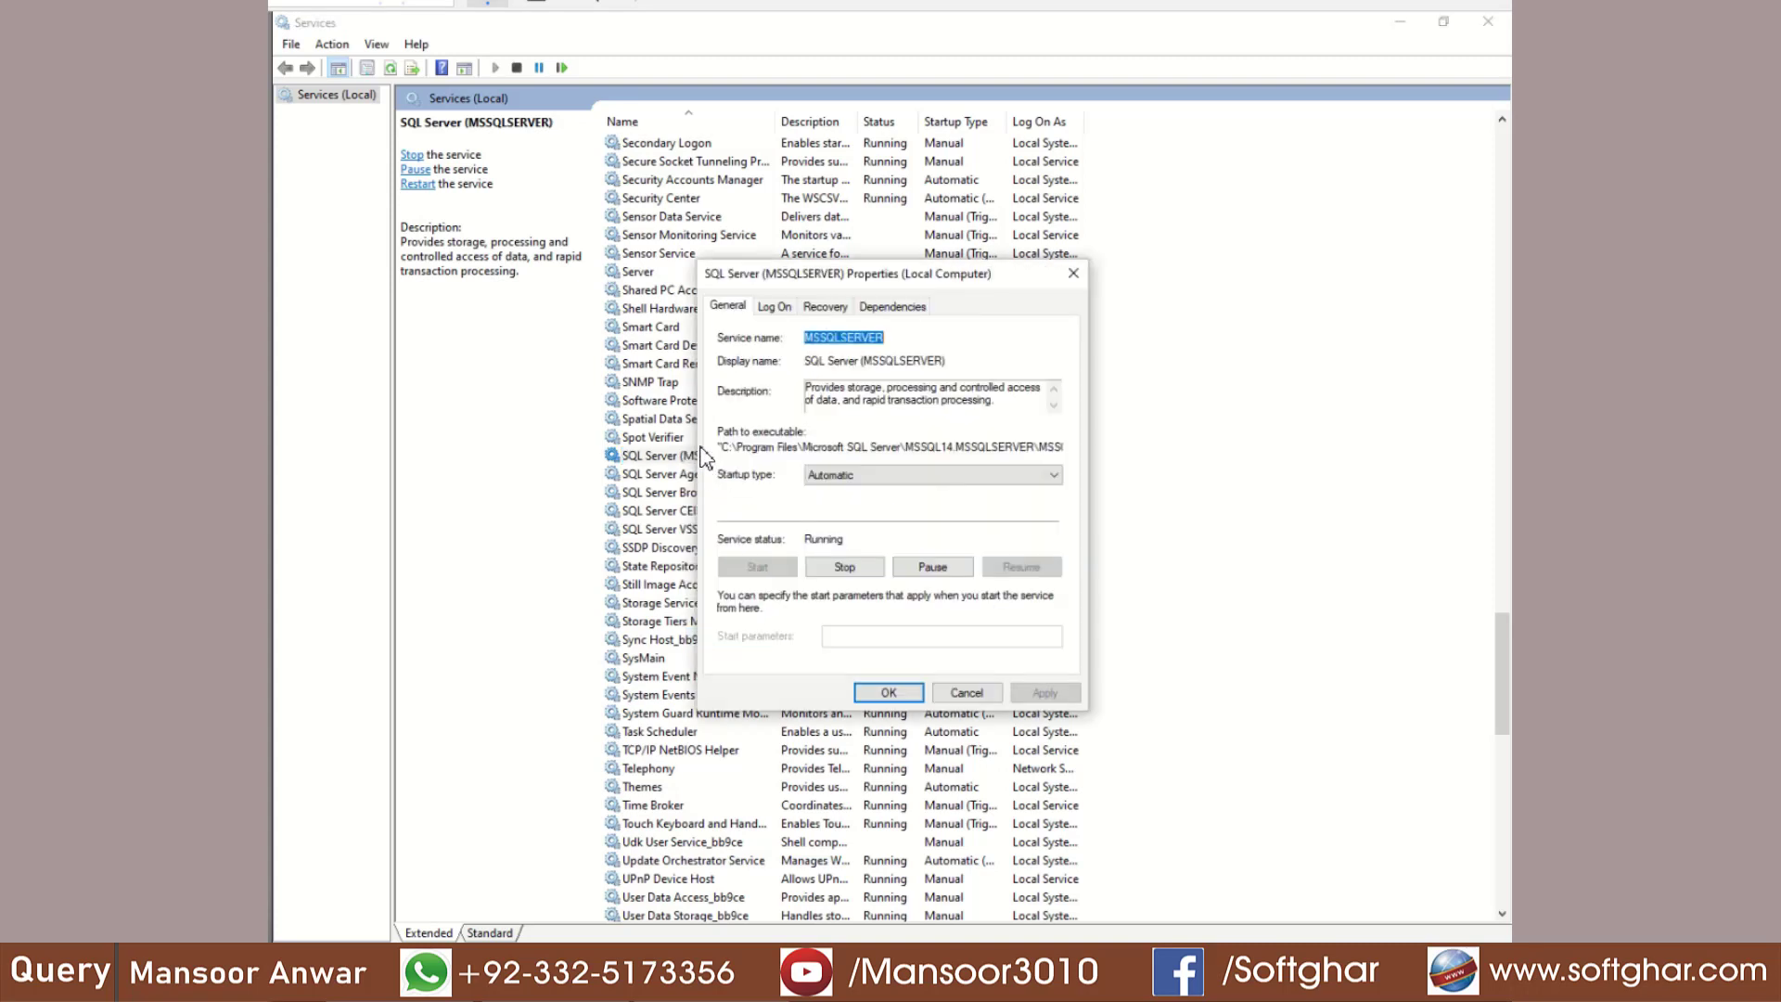
{"action": "left_click", "coordinate": [775, 308]}
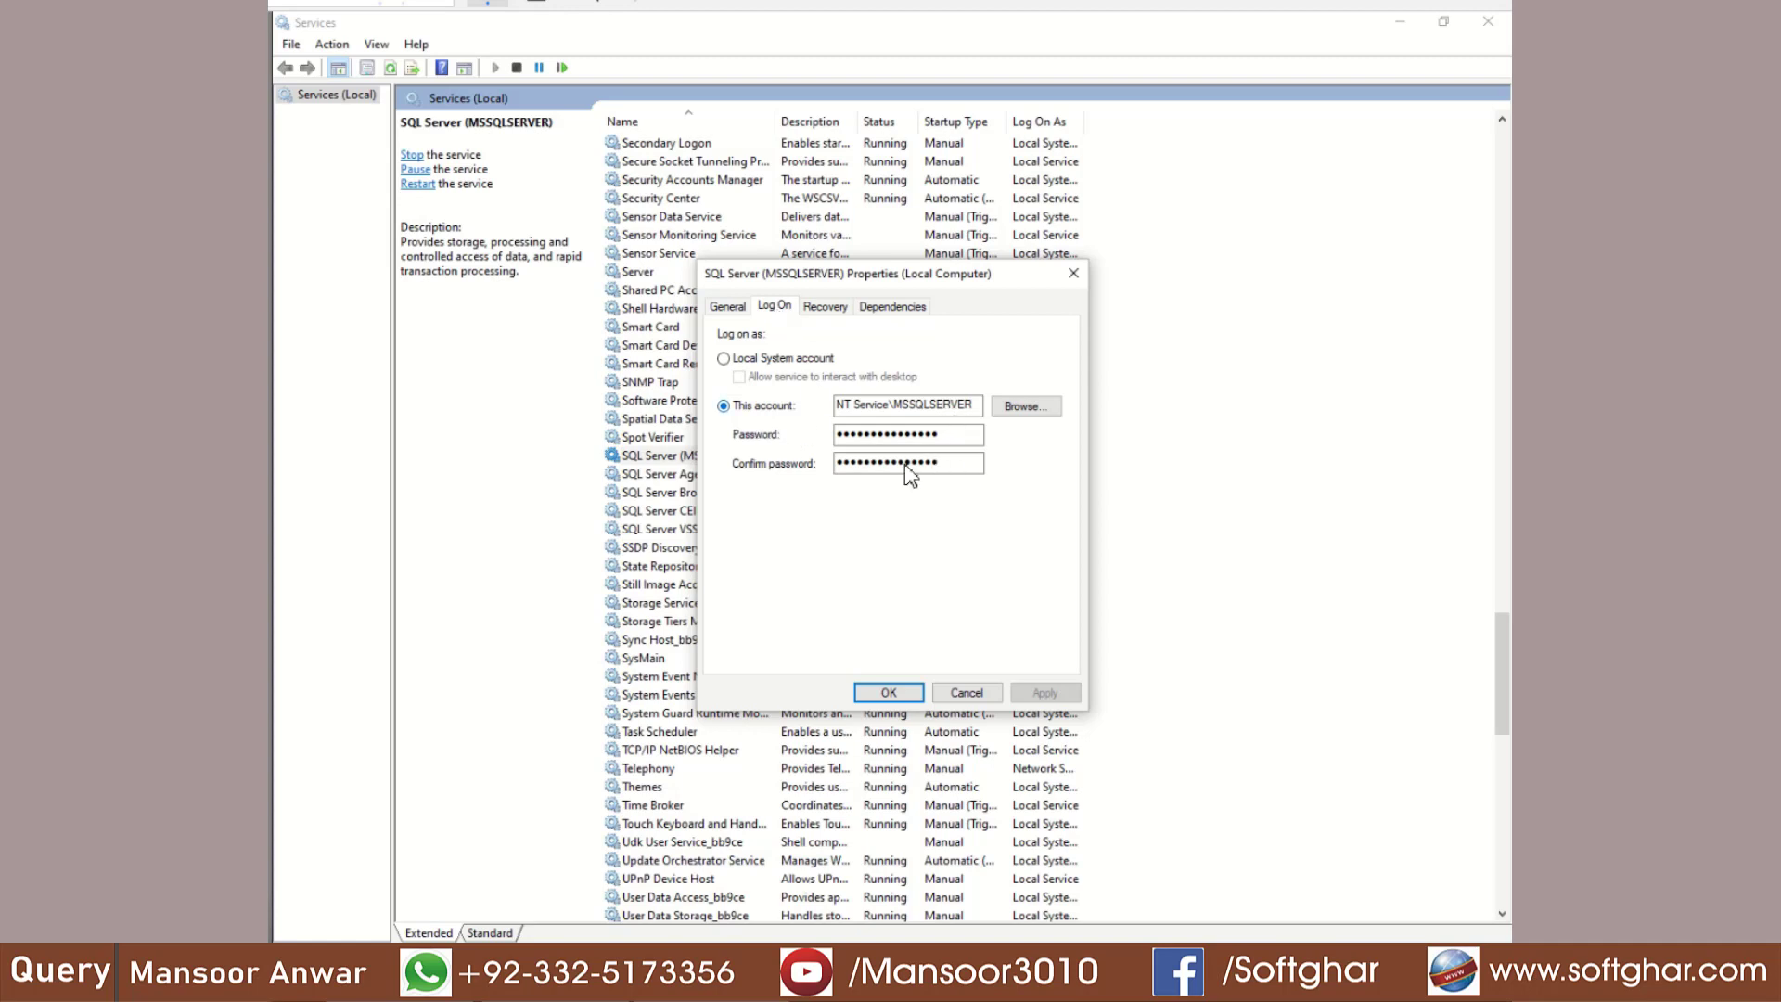
{"action": "left_click", "coordinate": [743, 360]}
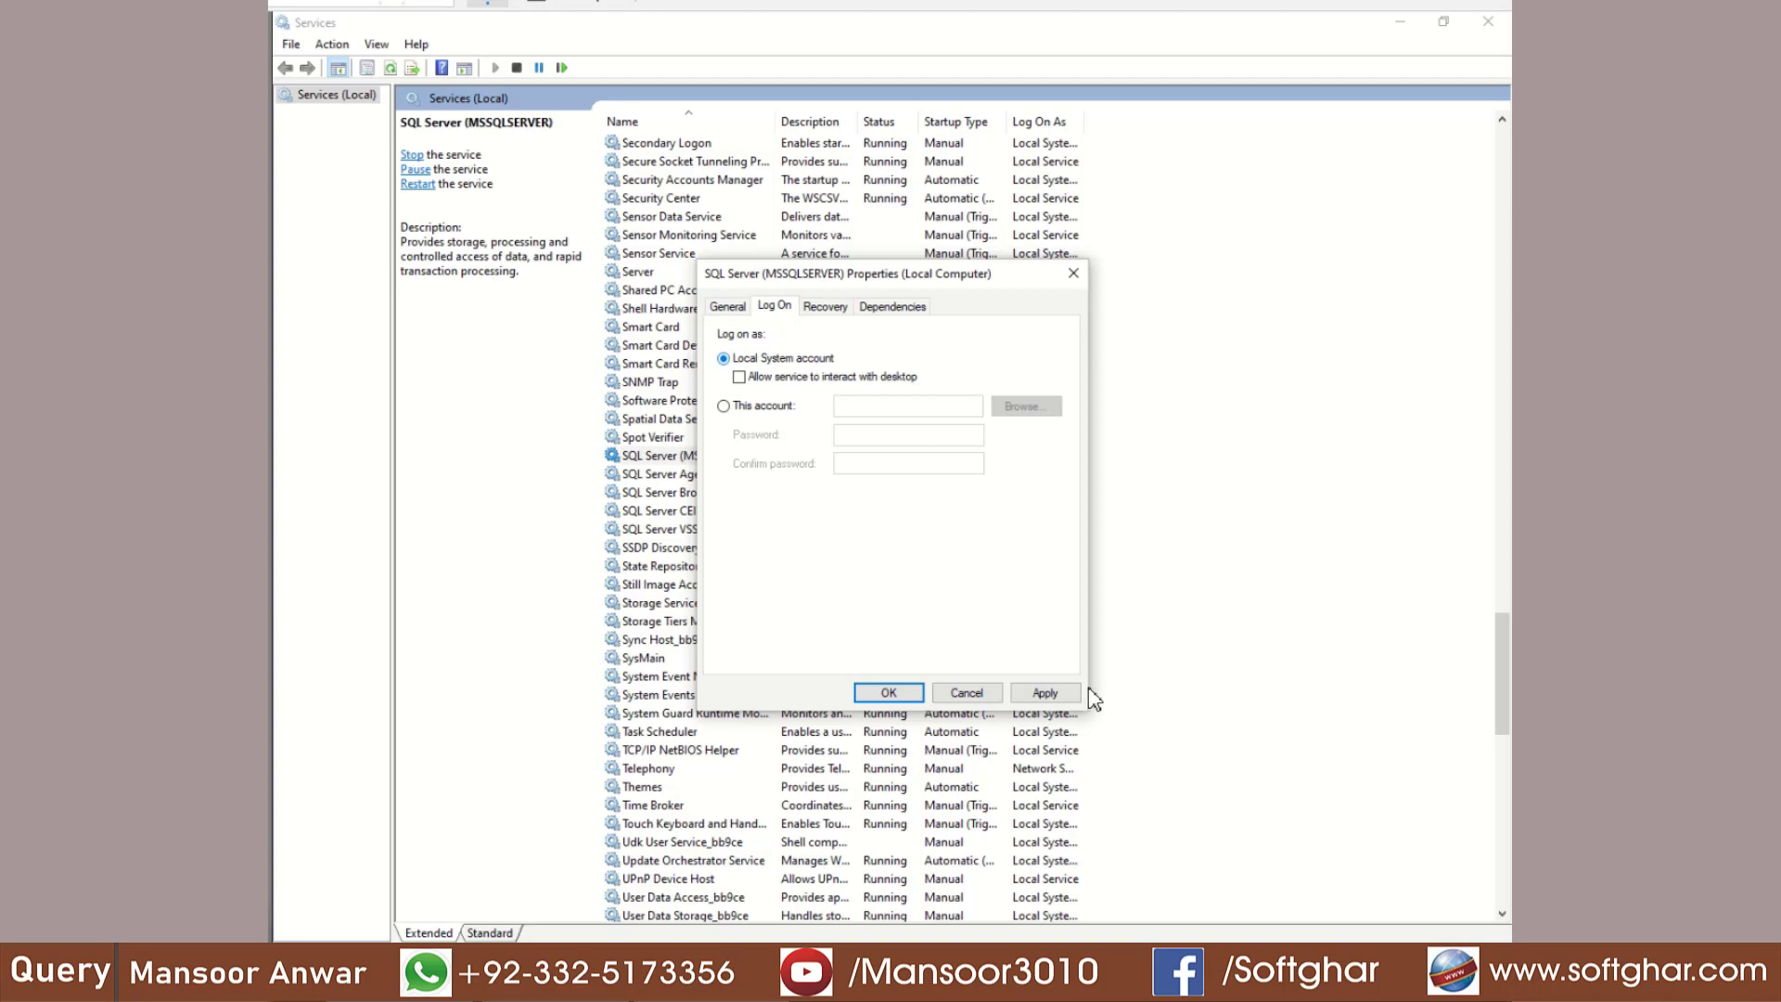
{"action": "left_click", "coordinate": [1046, 695]}
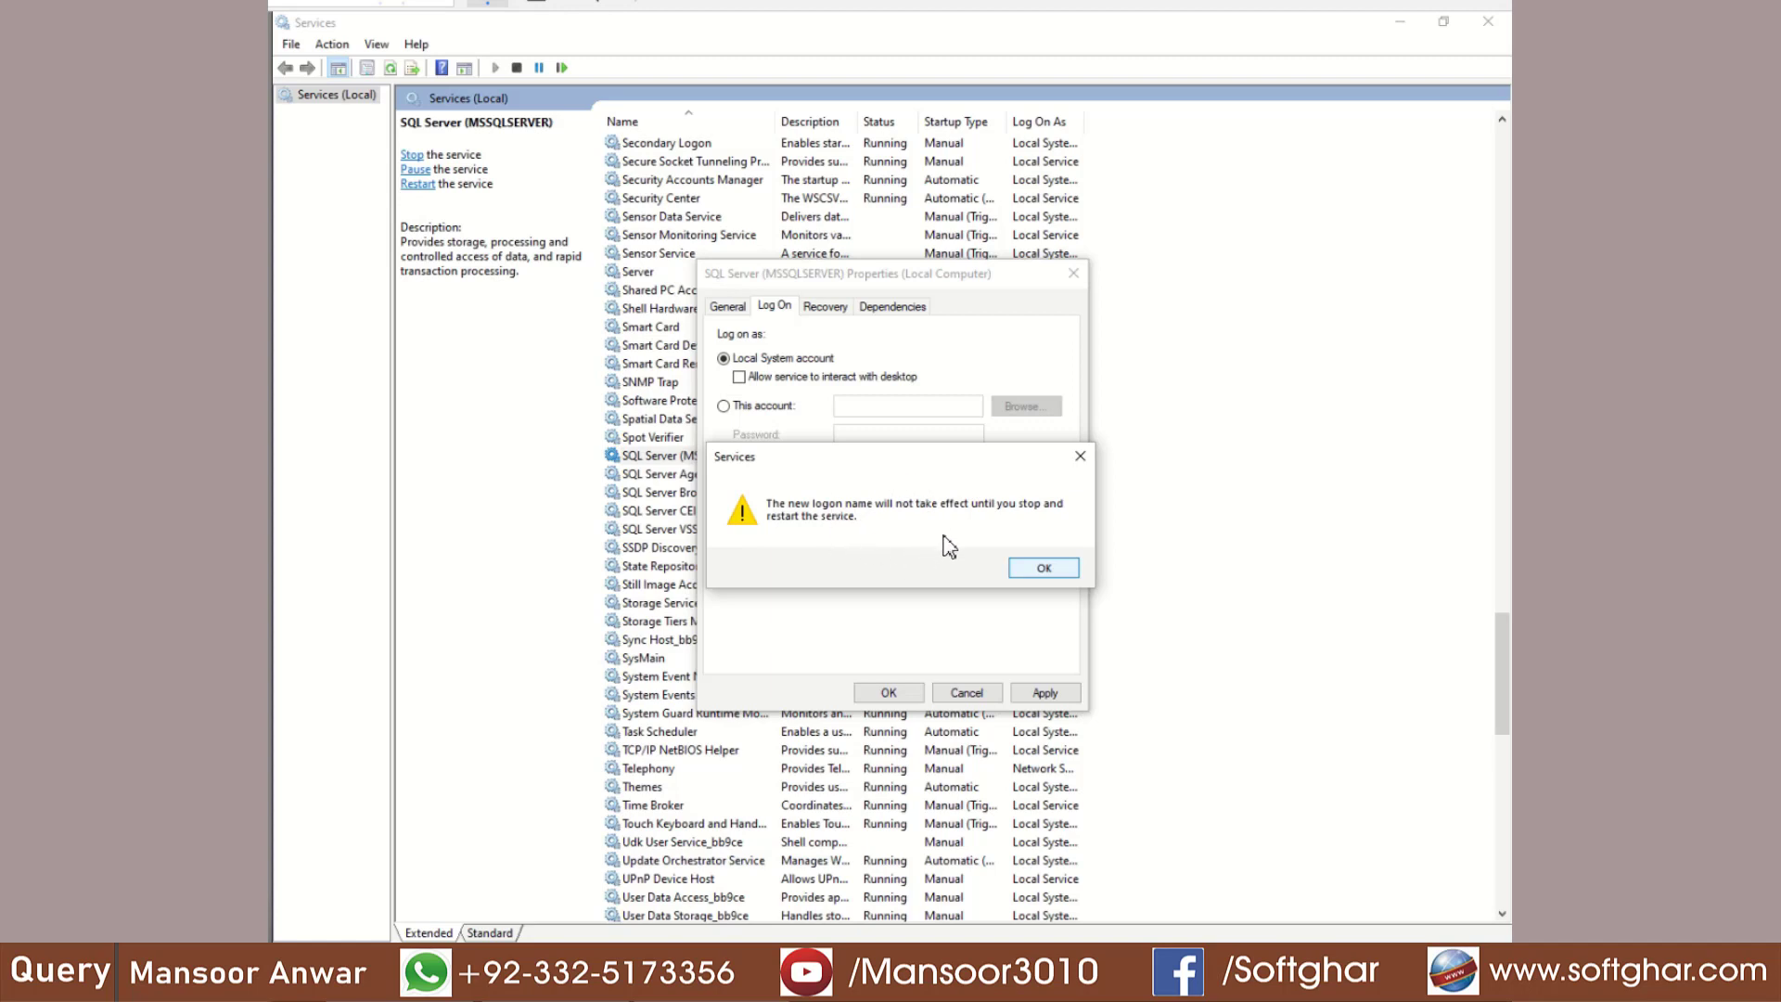
{"action": "left_click", "coordinate": [1045, 568]}
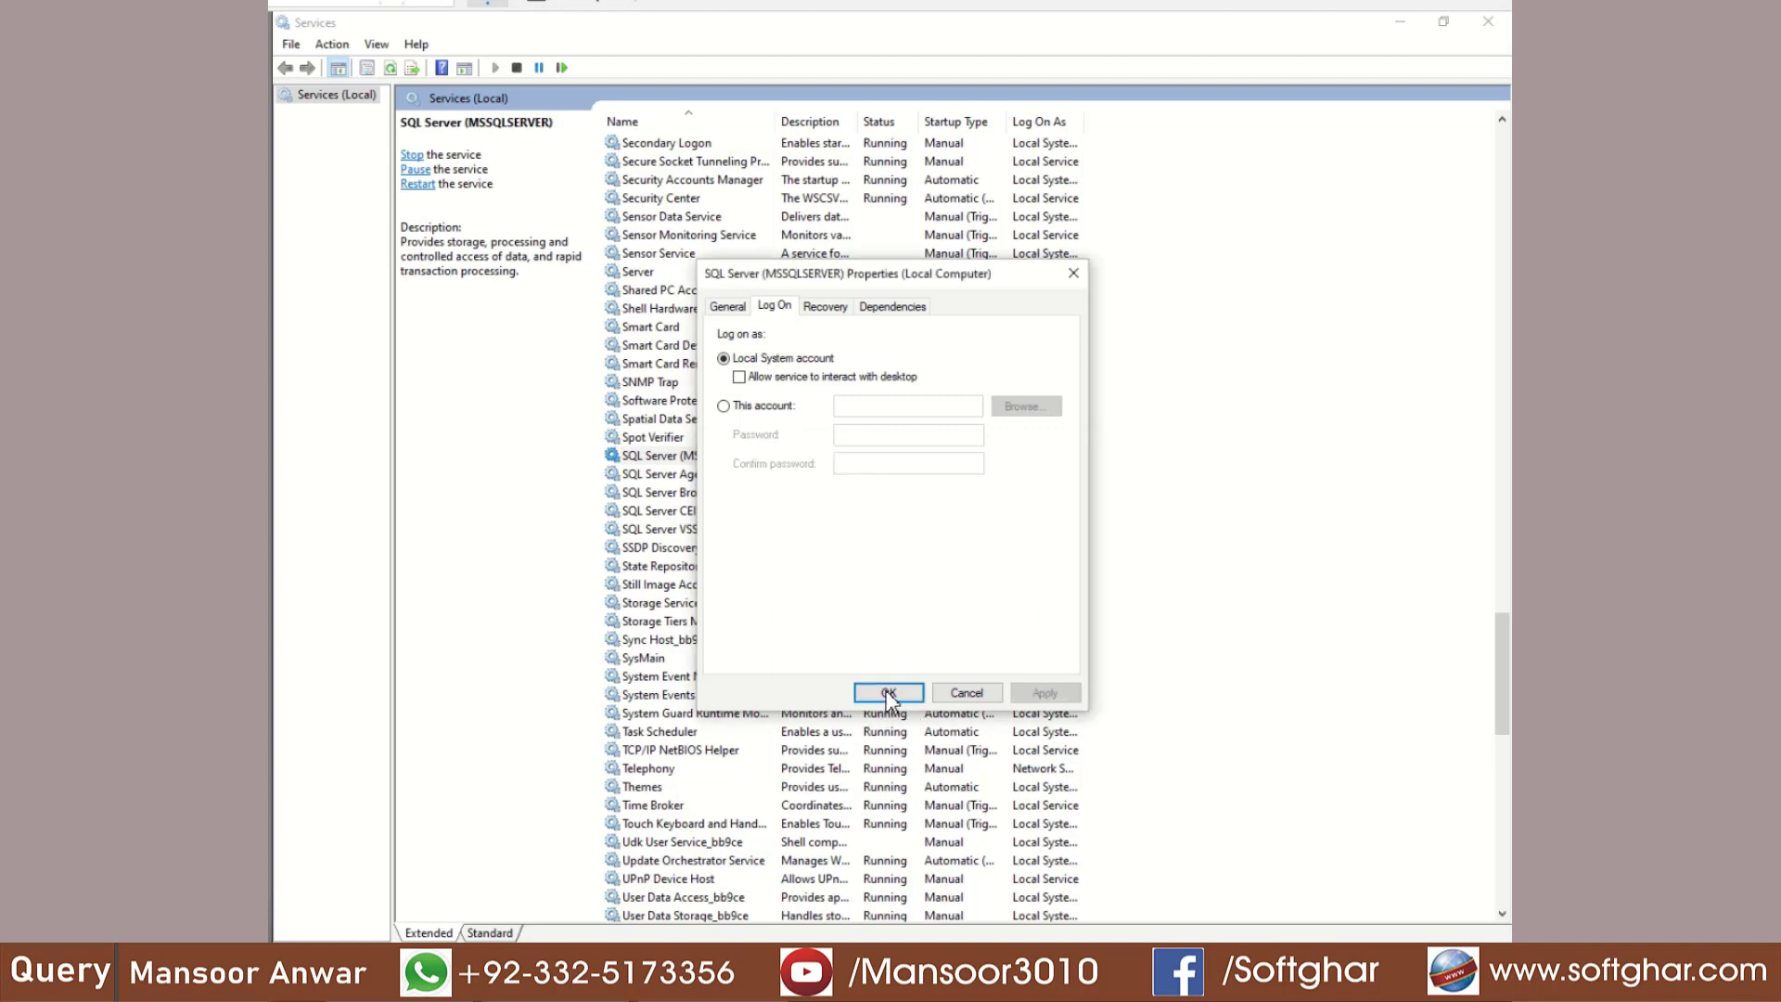
{"action": "left_click", "coordinate": [887, 692]}
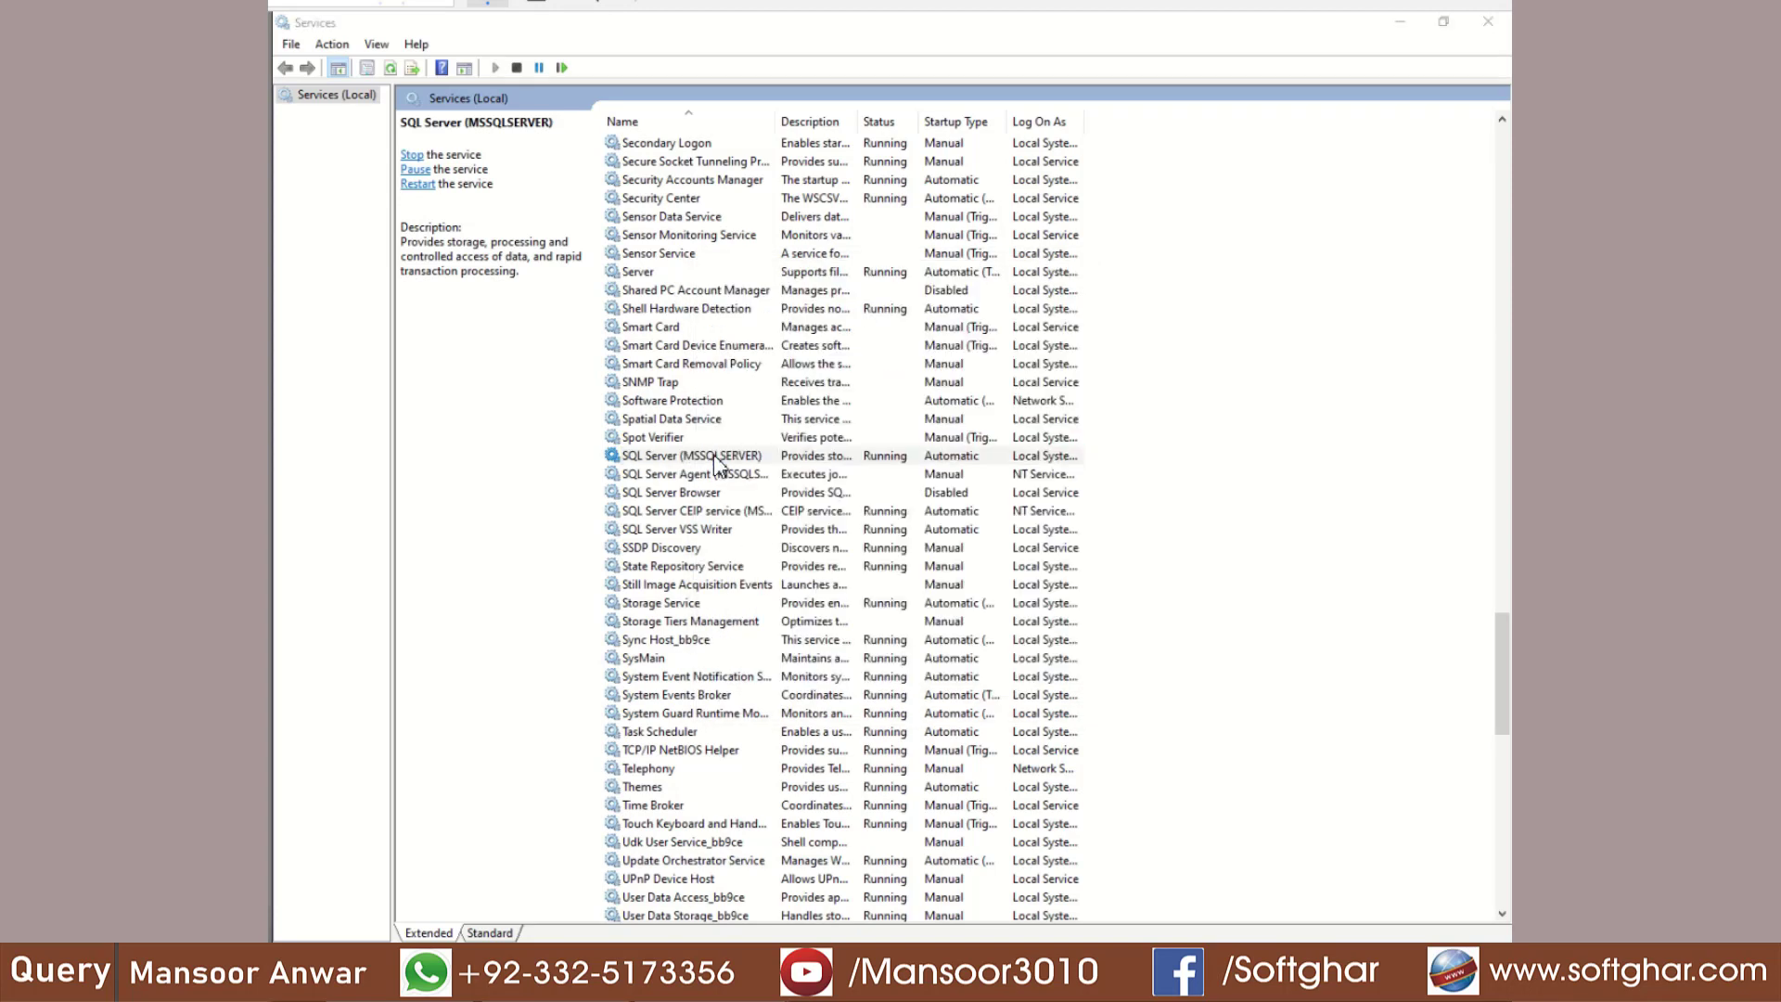
Stop and start the SQL Server (MSSQLSERVER) service from its properties, and close the Services console
{"action": "double_click", "coordinate": [716, 461]}
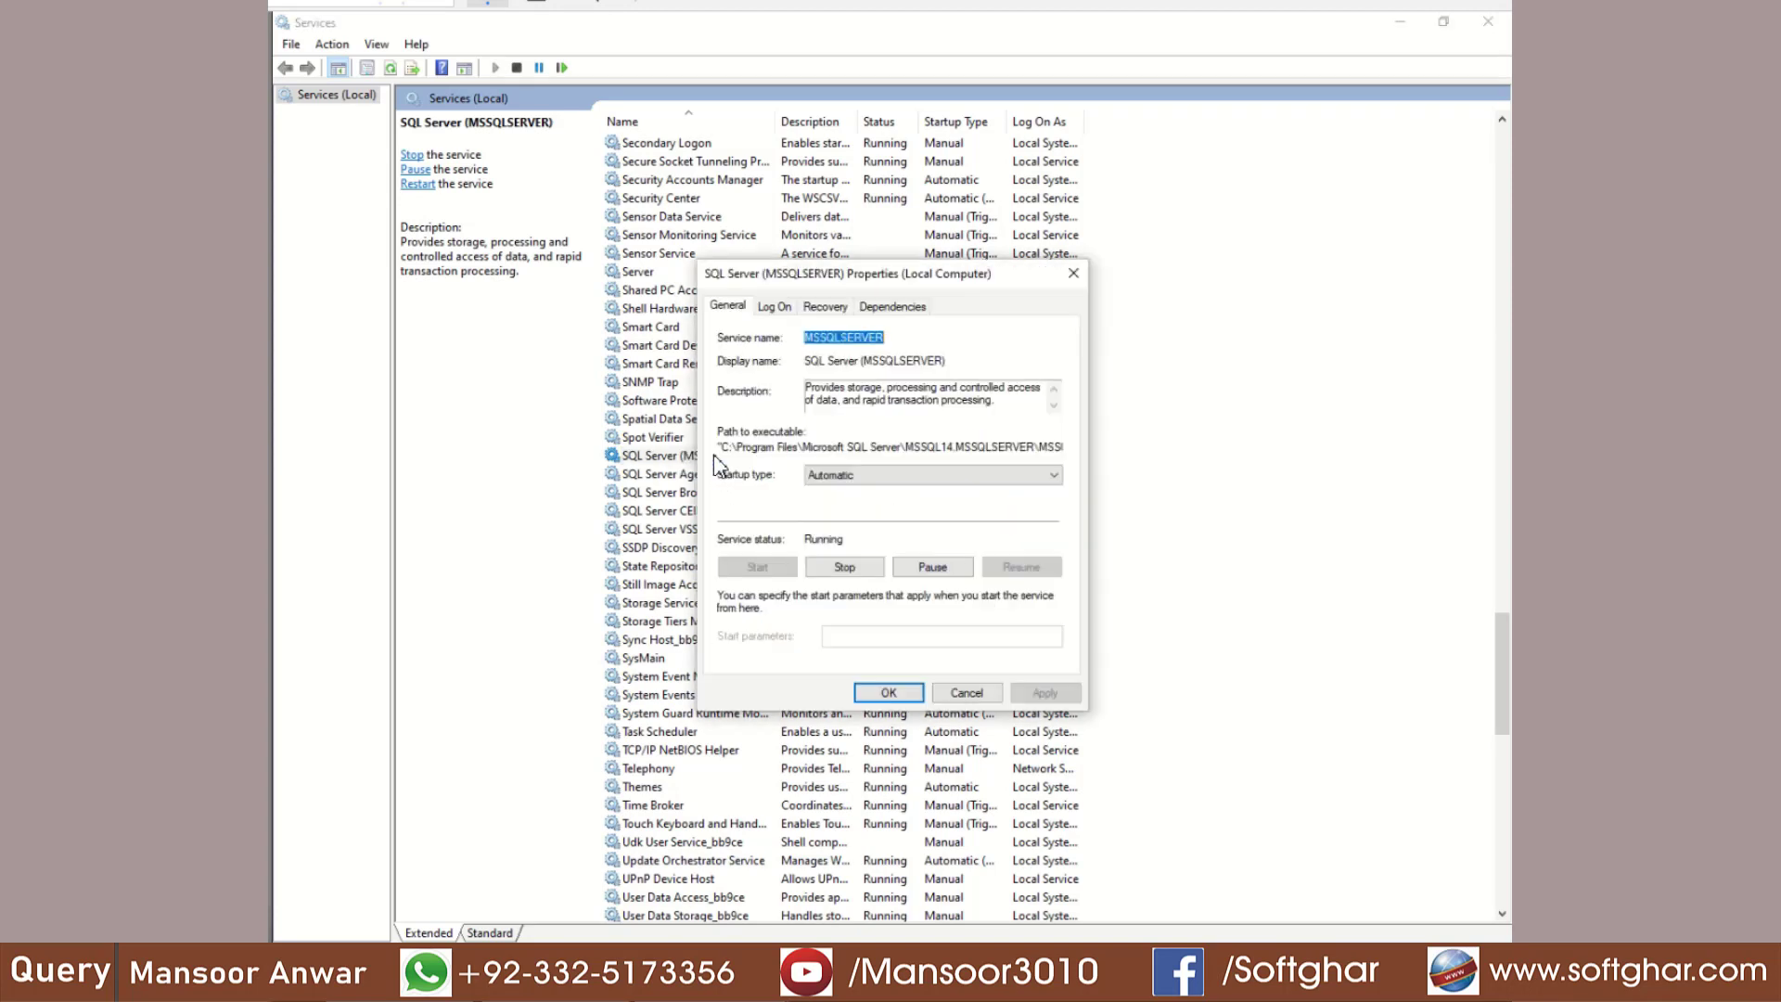
{"action": "left_click", "coordinate": [844, 568]}
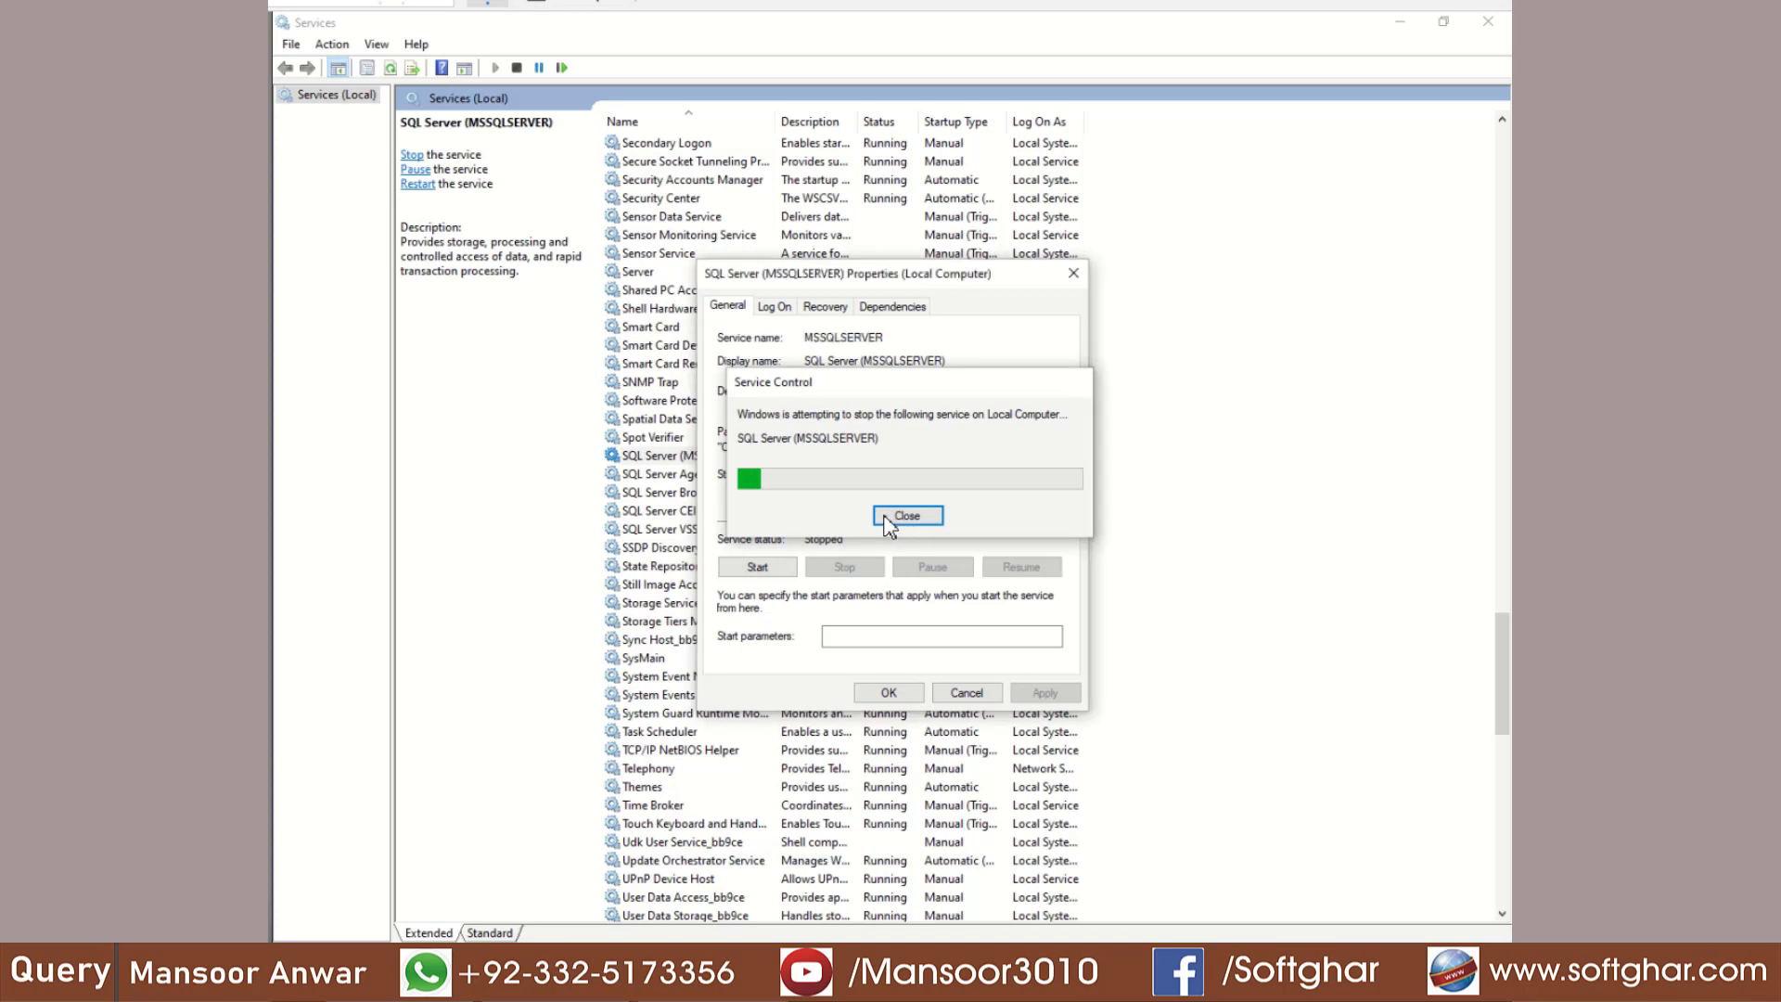
{"action": "left_click", "coordinate": [889, 522]}
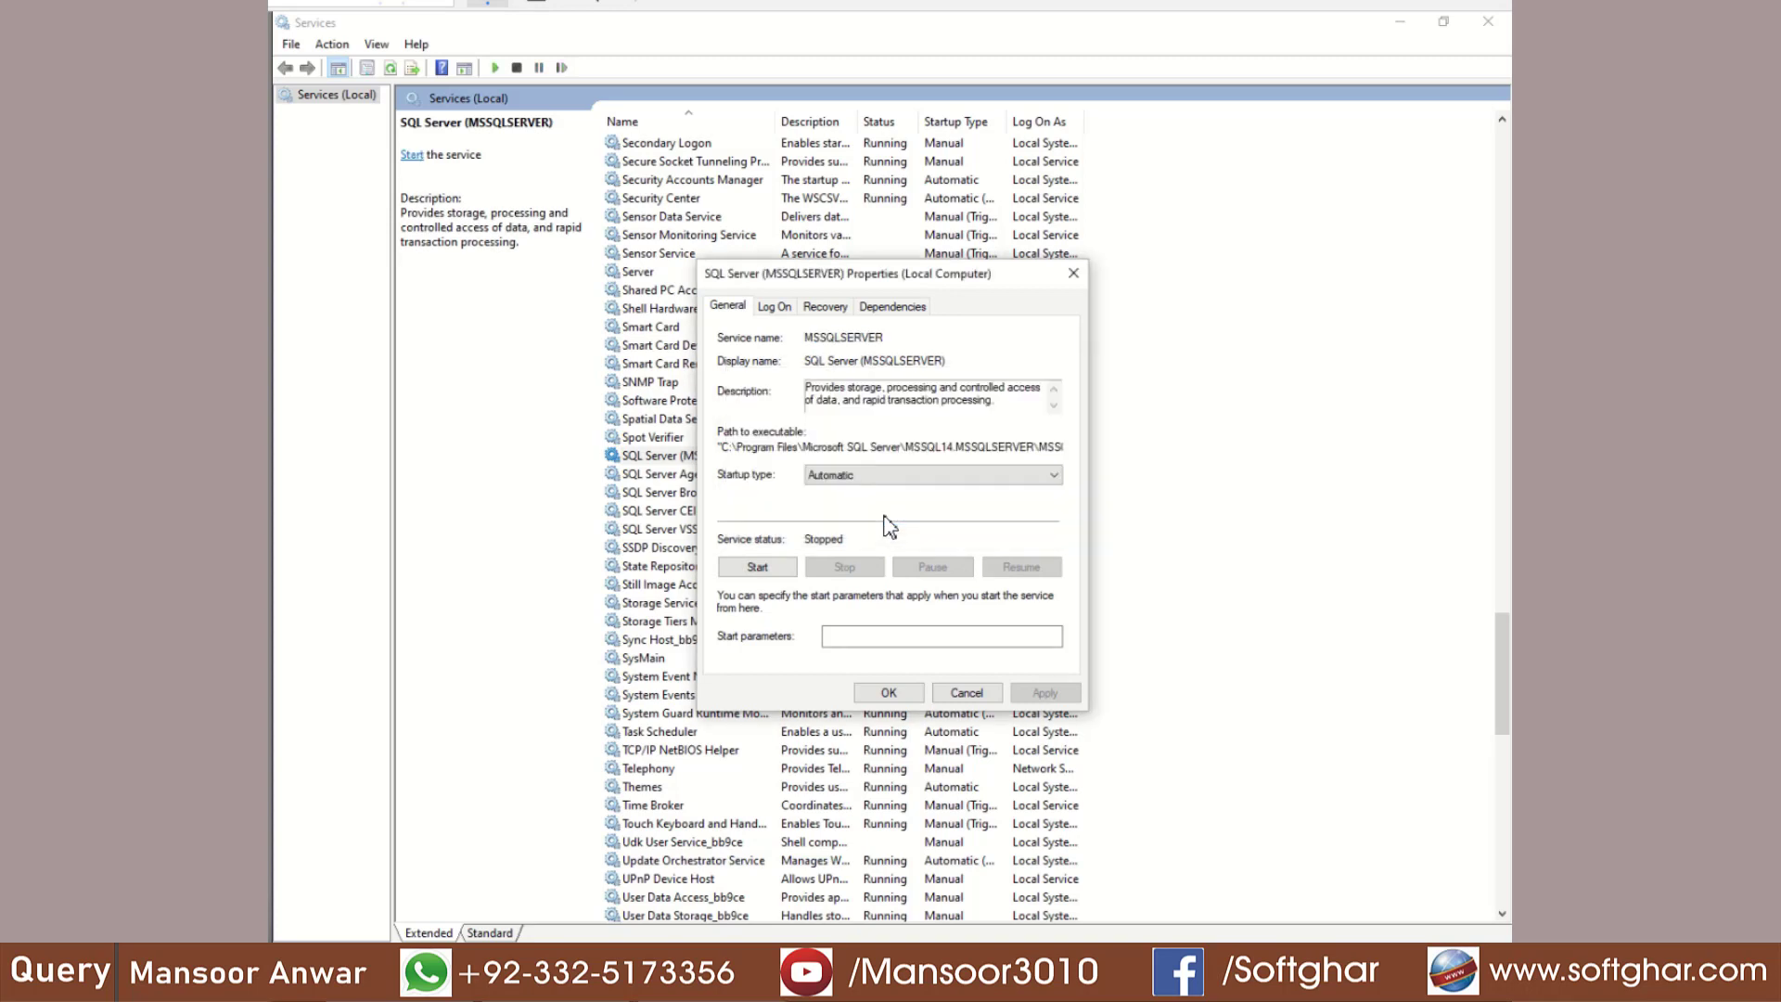
{"action": "left_click", "coordinate": [756, 569]}
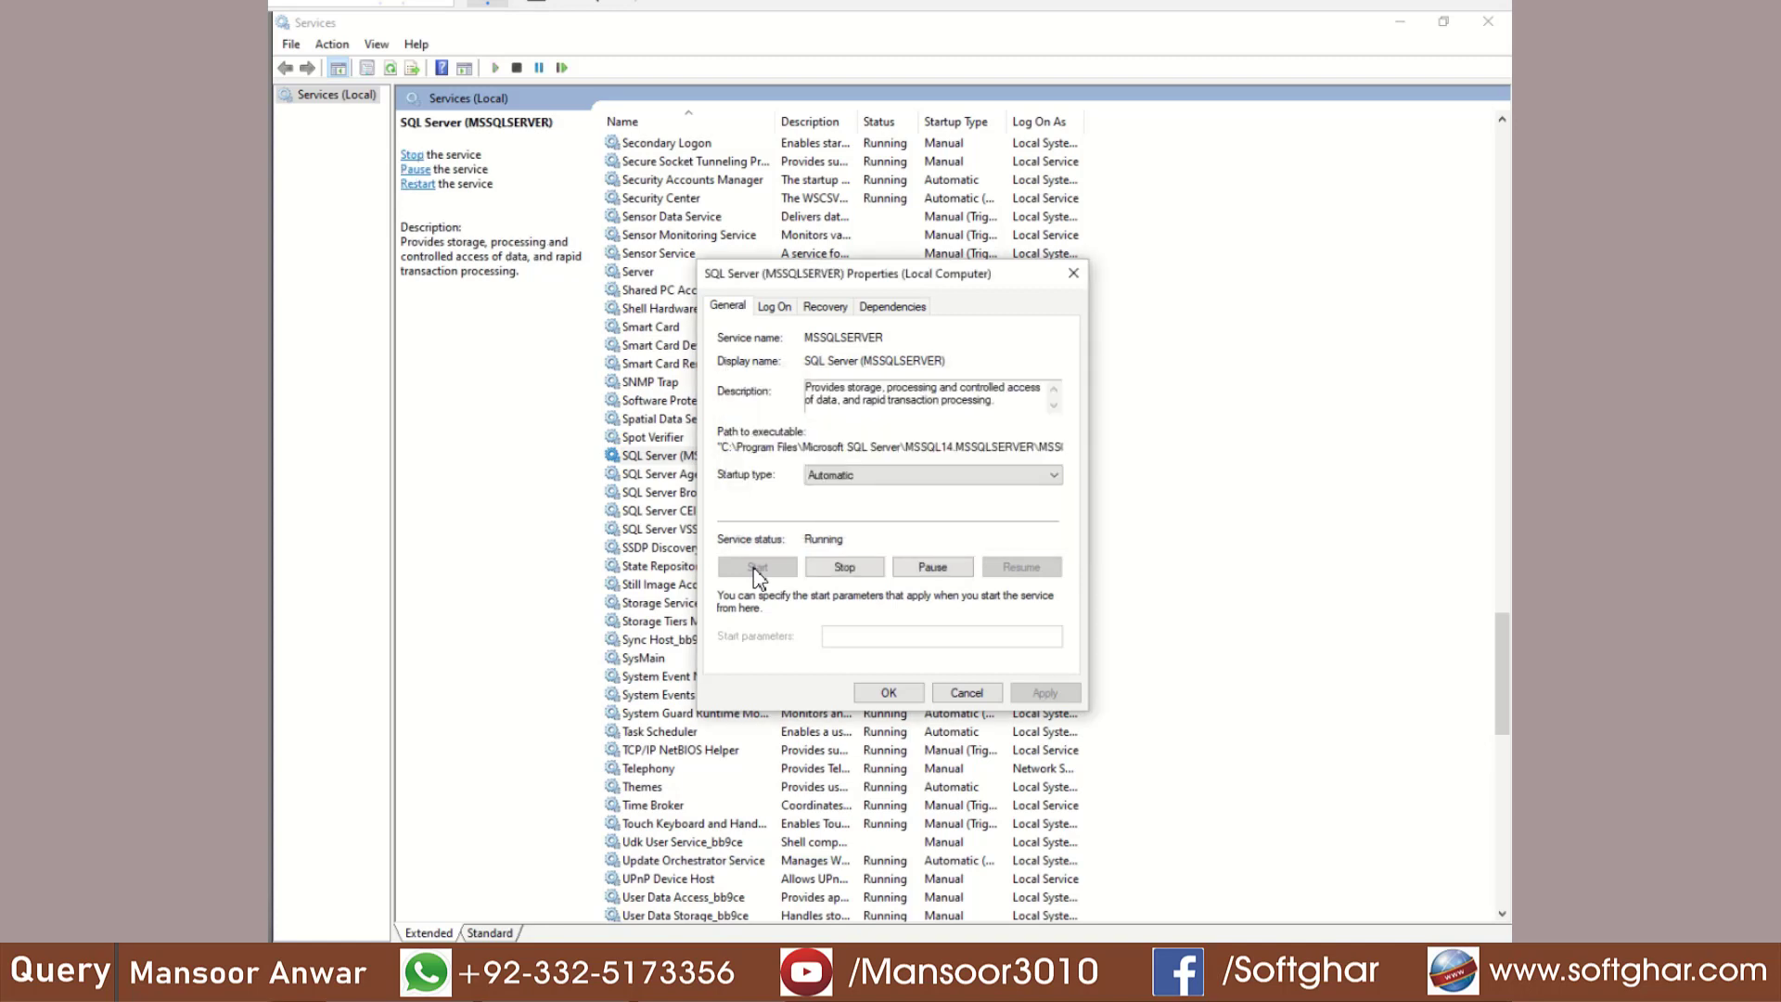
{"action": "left_click", "coordinate": [902, 698]}
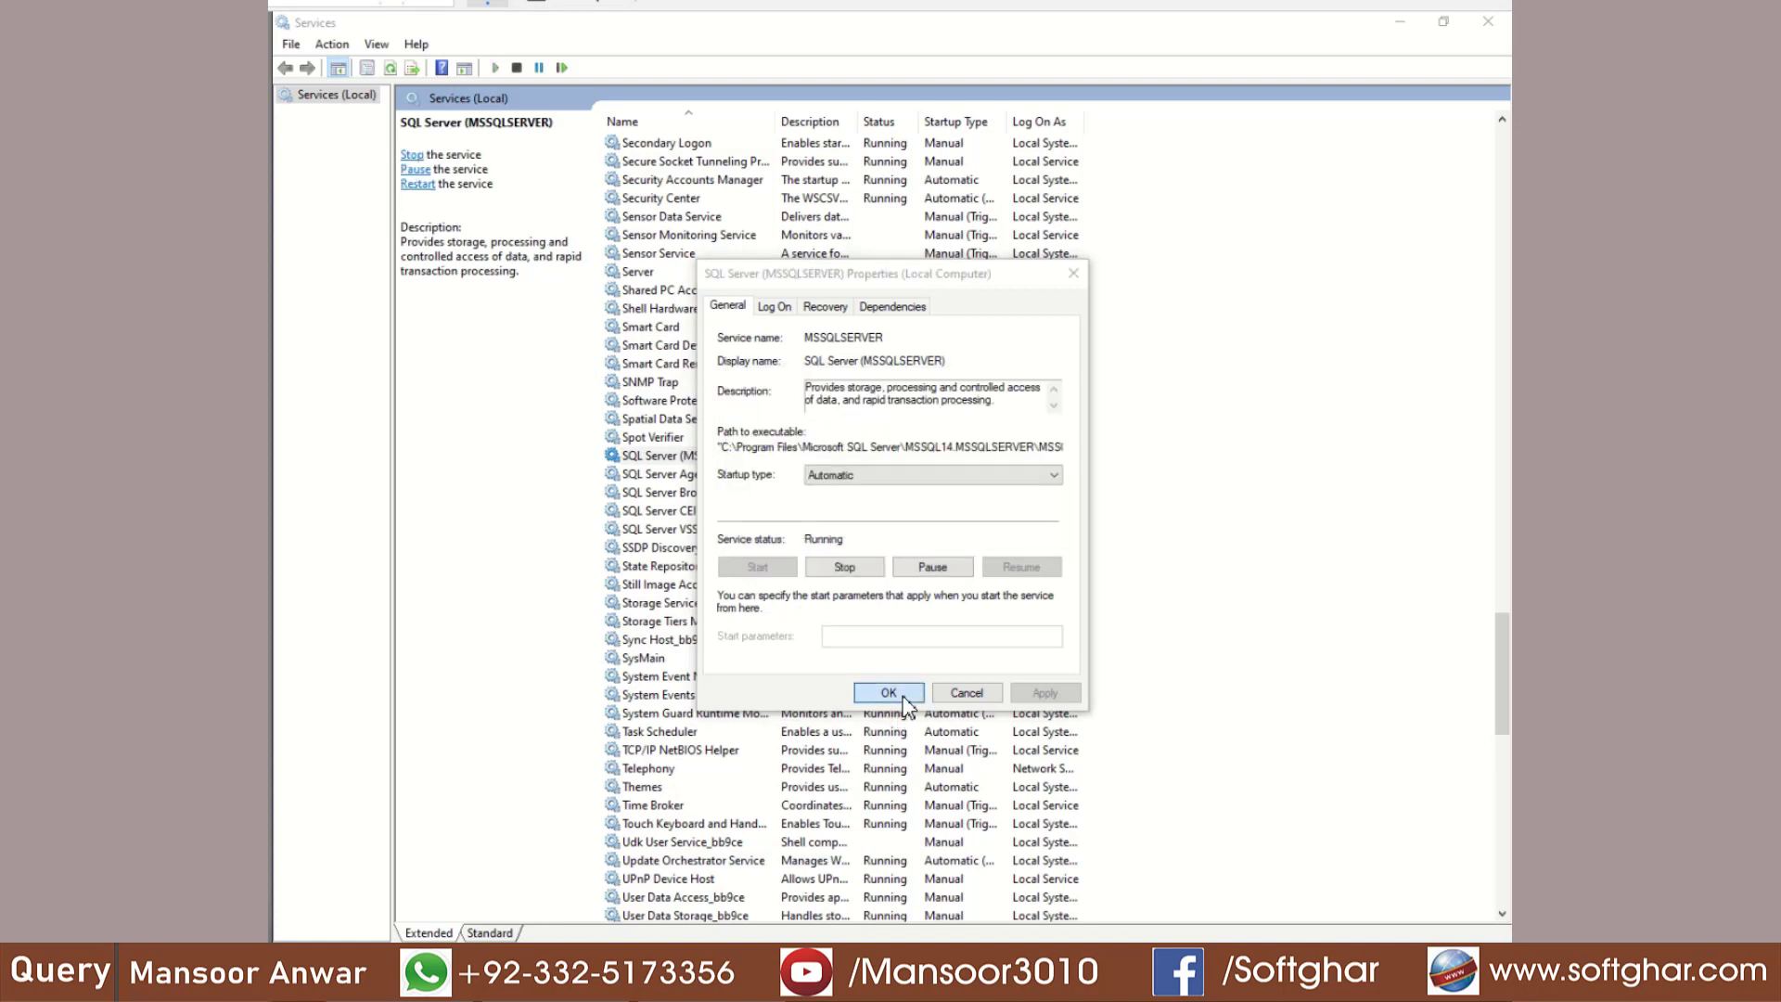
{"action": "left_click", "coordinate": [1484, 25]}
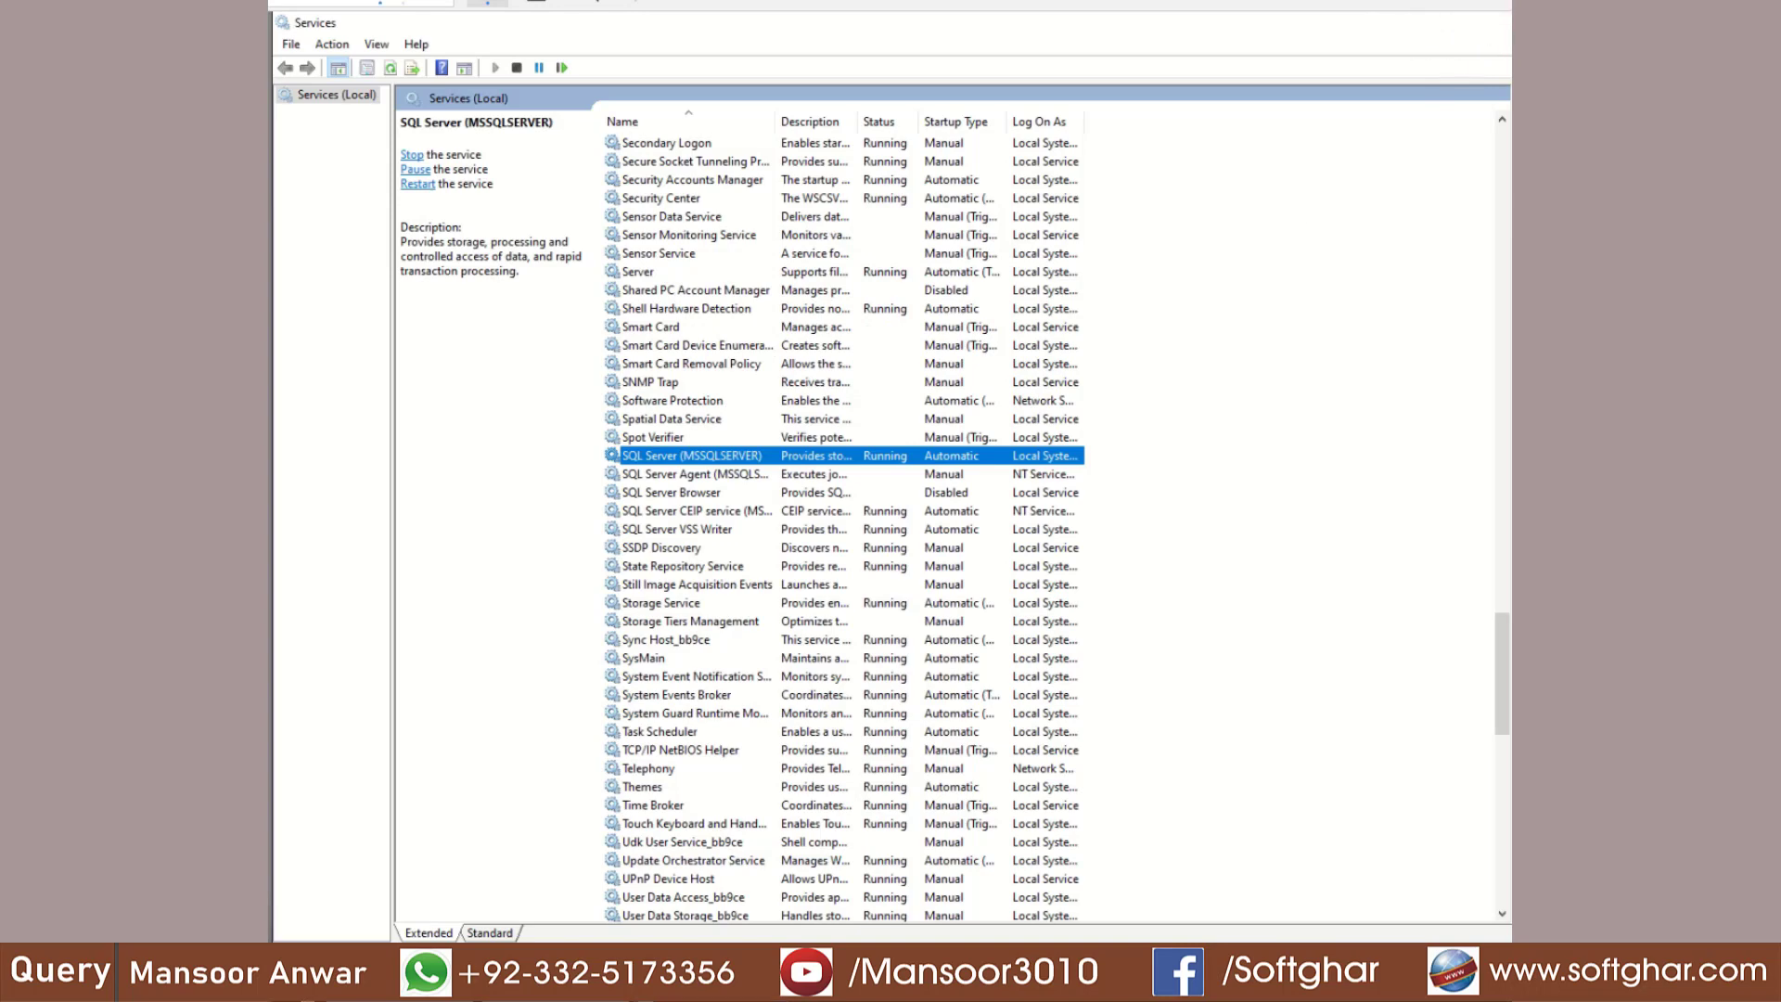
Launch SQL Server Management Studio and connect to the SERVER-S3 database engine with the sa login under SQL Server Authentication
{"action": "key", "text": "super"}
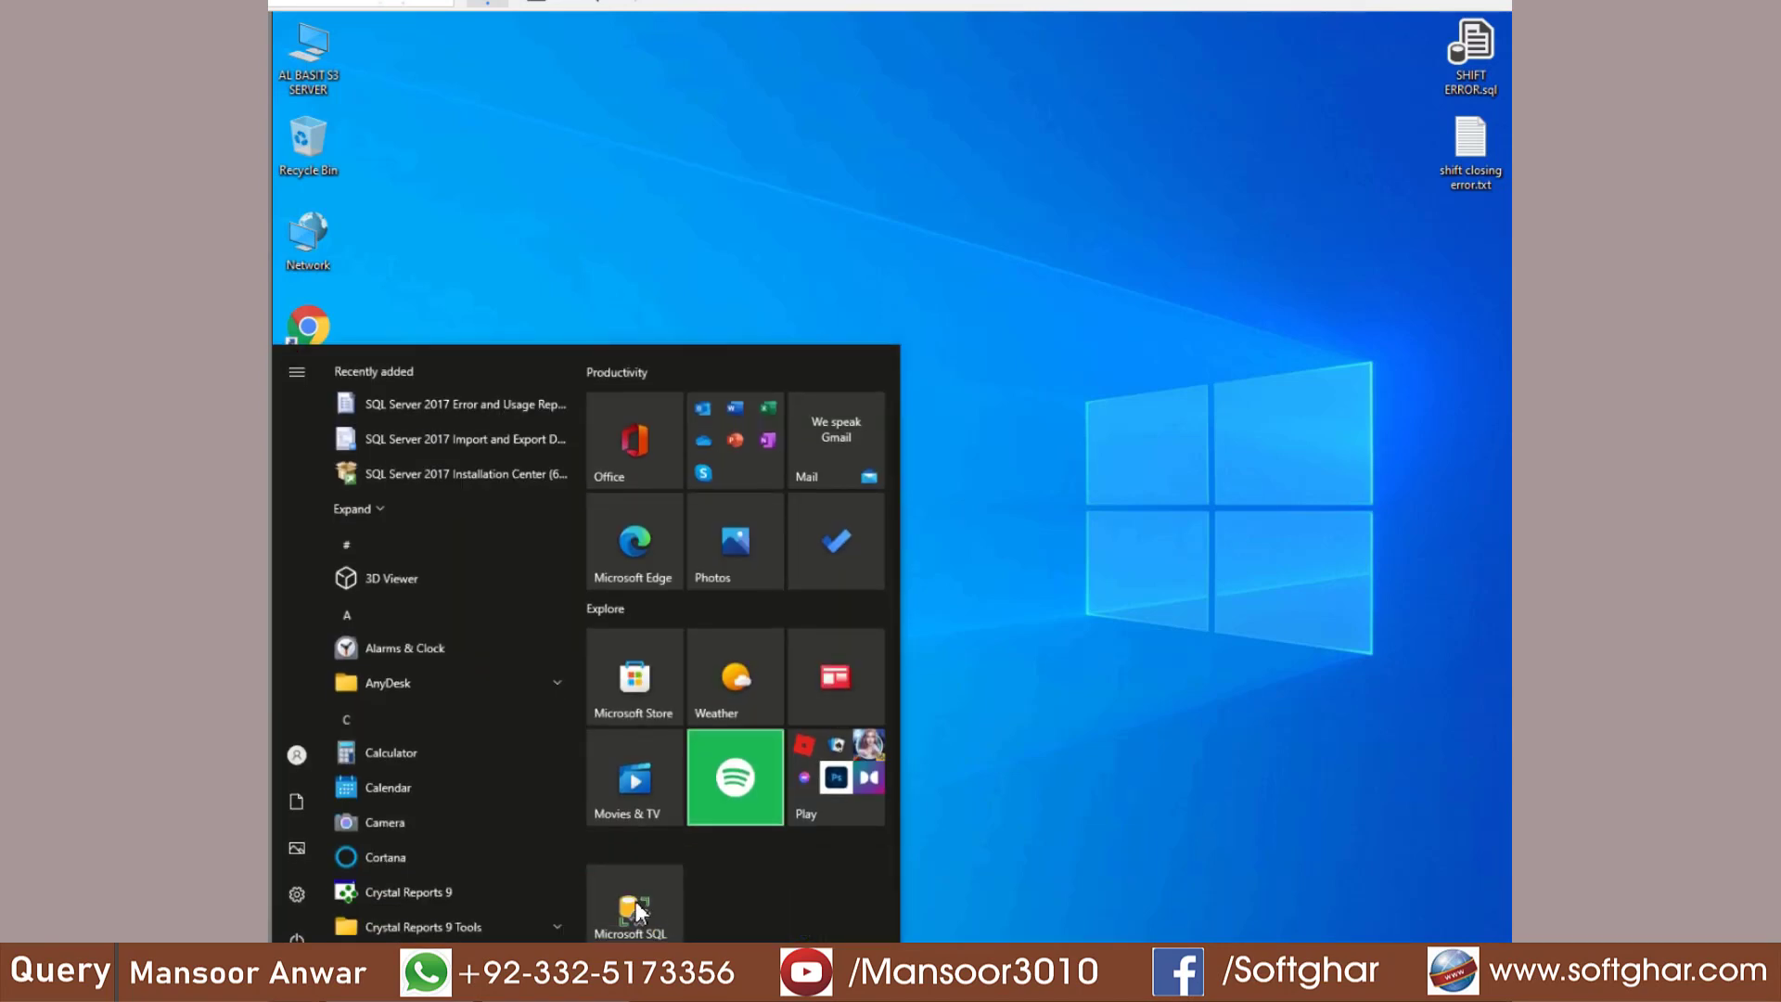
{"action": "scroll", "coordinate": [789, 682], "scroll_direction": "down", "scroll_amount": 1}
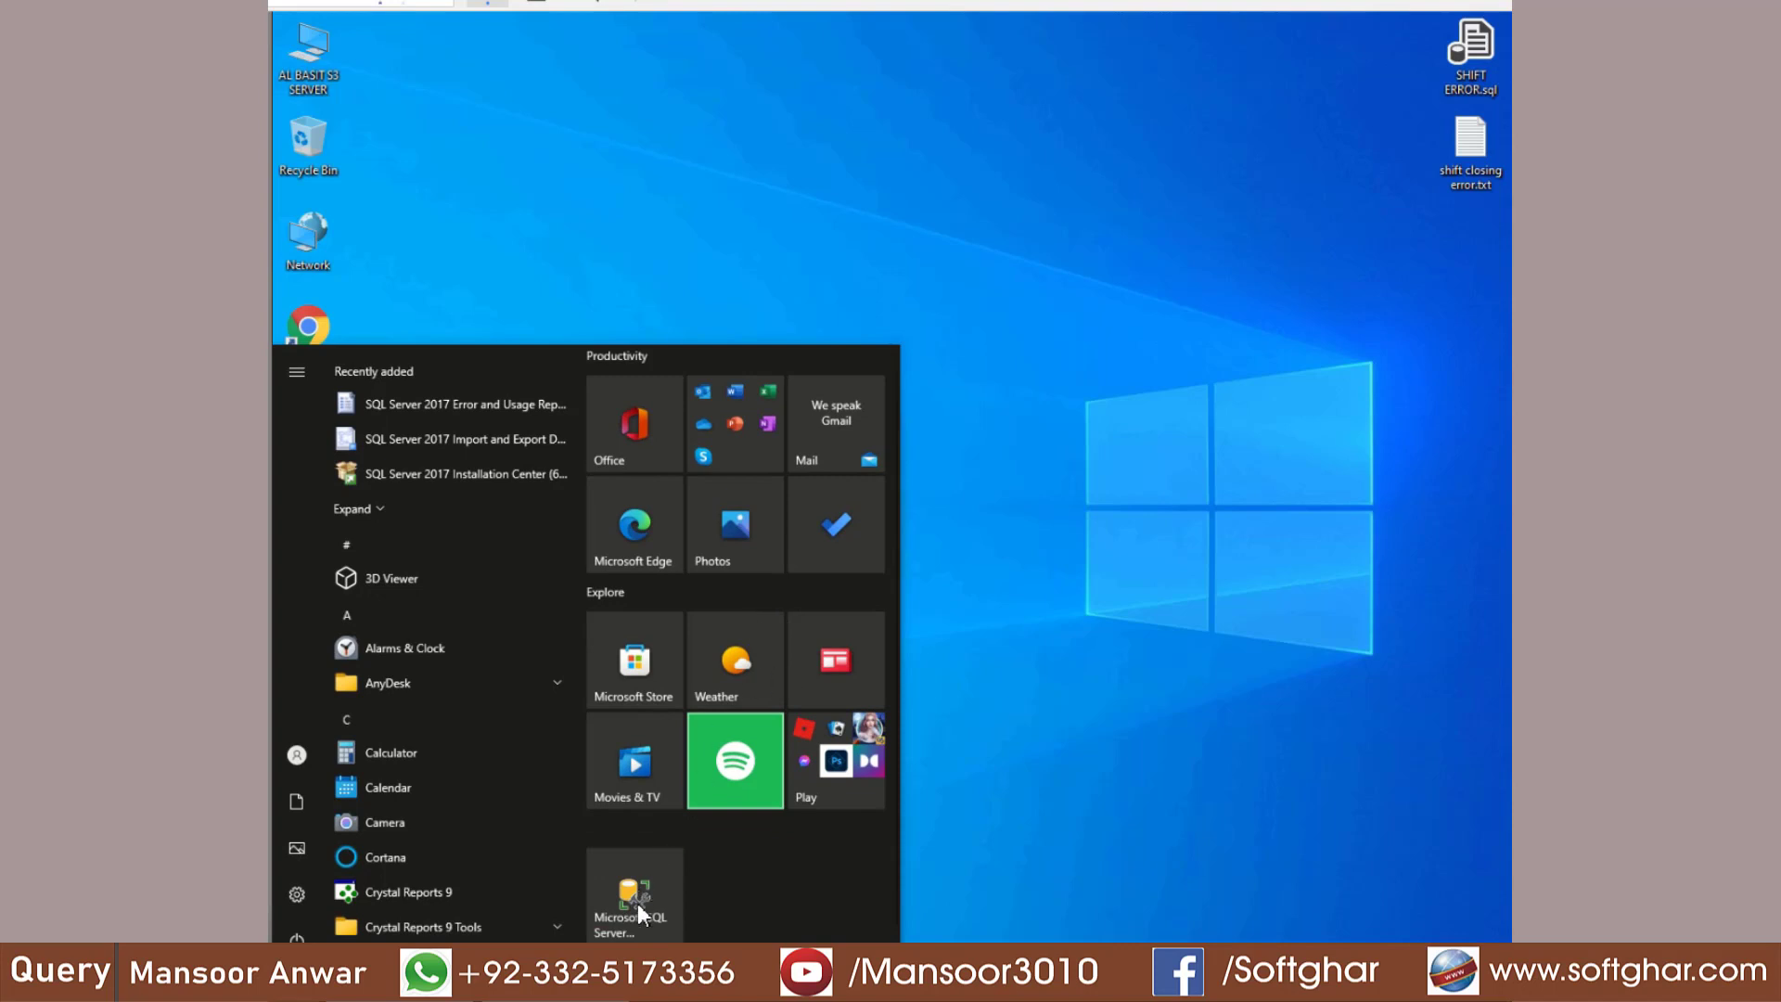
{"action": "scroll", "coordinate": [638, 903], "scroll_direction": "down", "scroll_amount": 1}
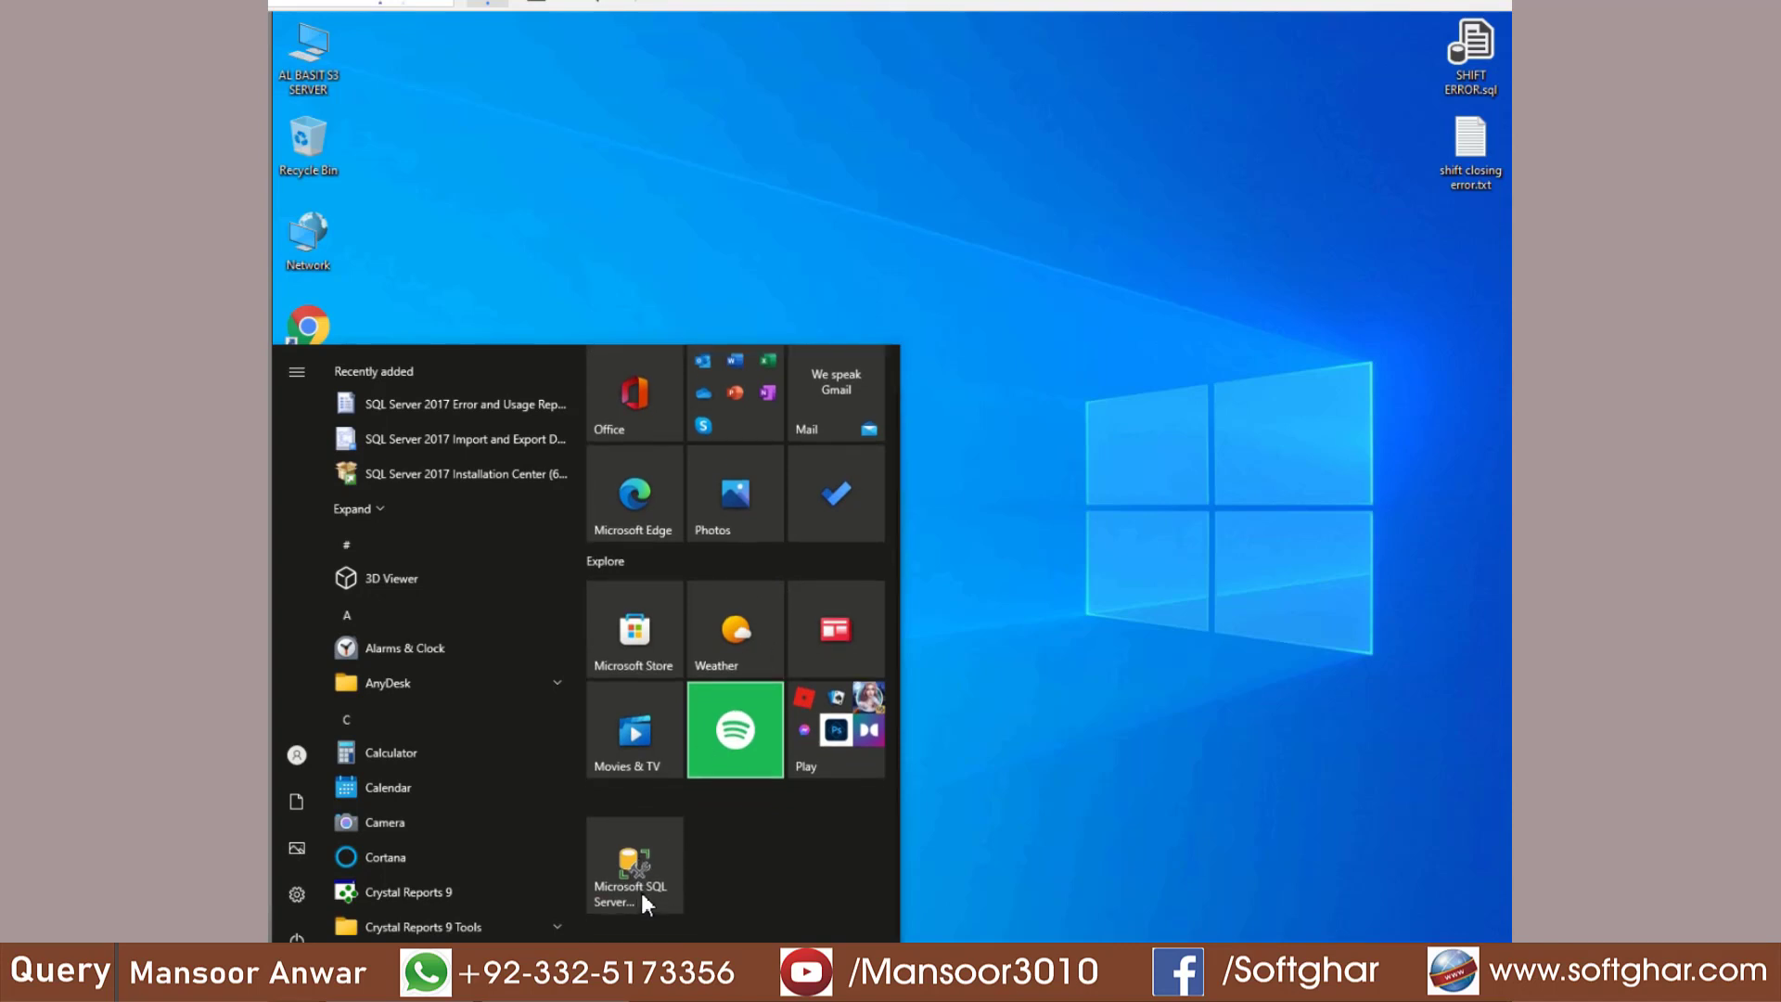
{"action": "left_click", "coordinate": [648, 876]}
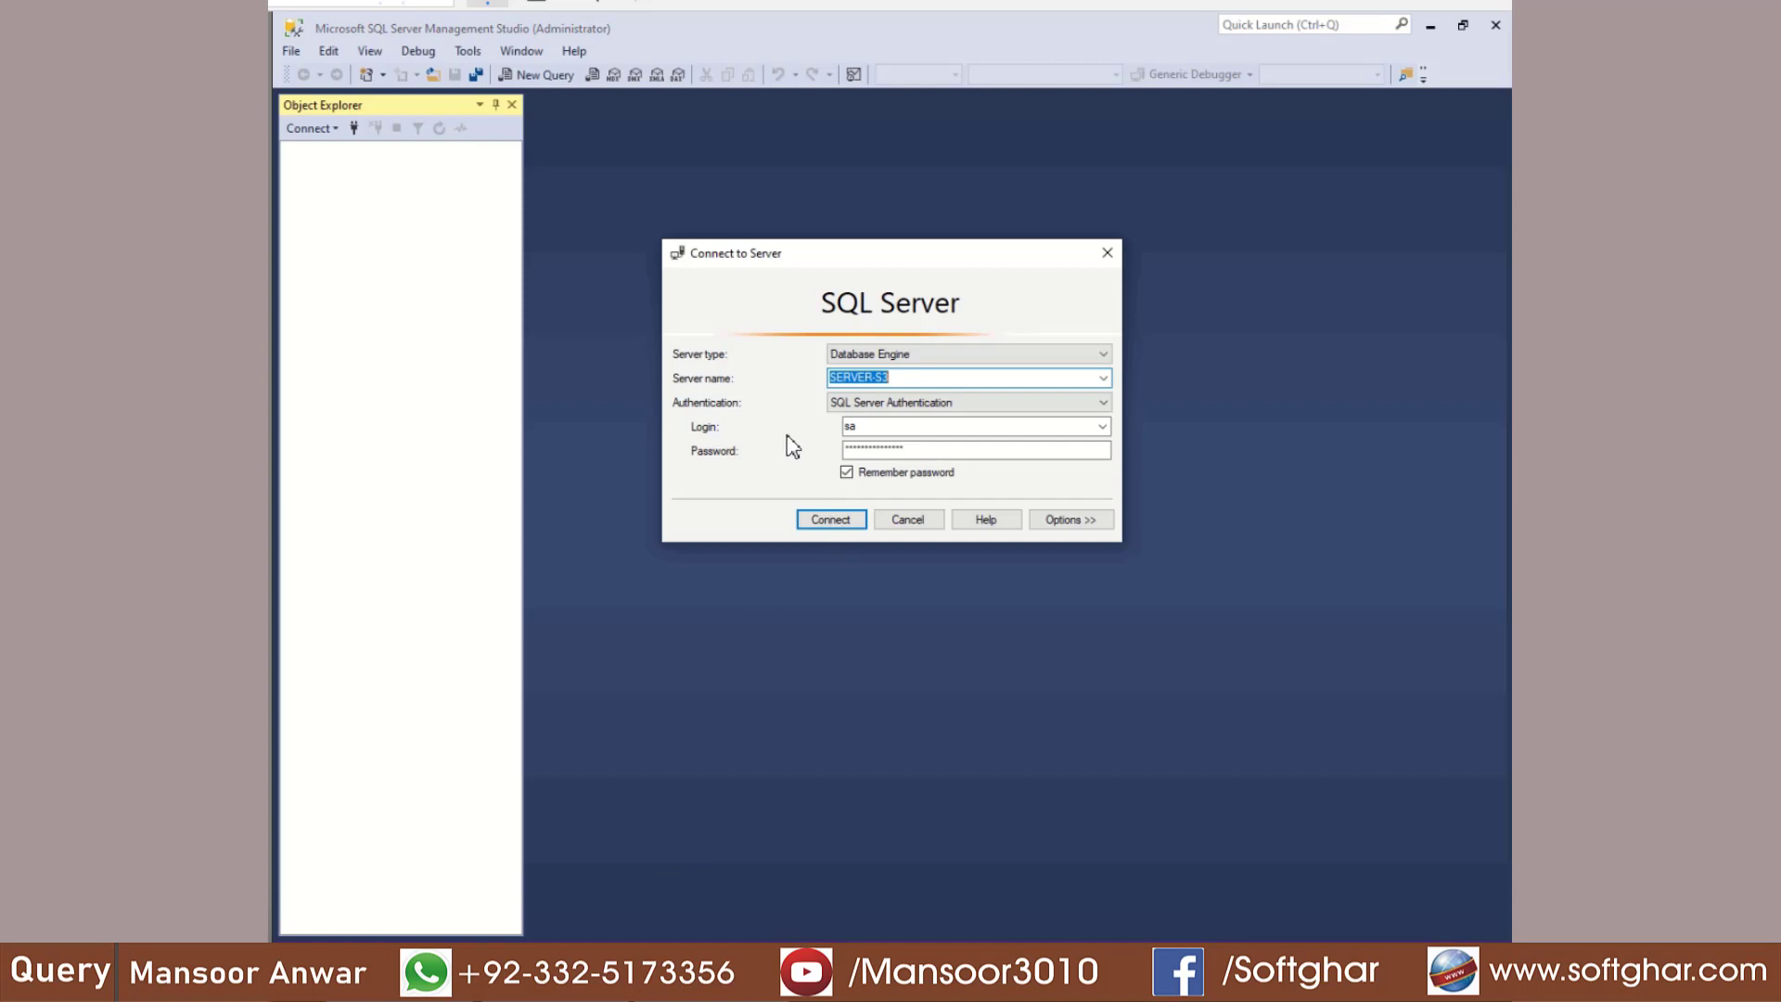
{"action": "left_click", "coordinate": [828, 520]}
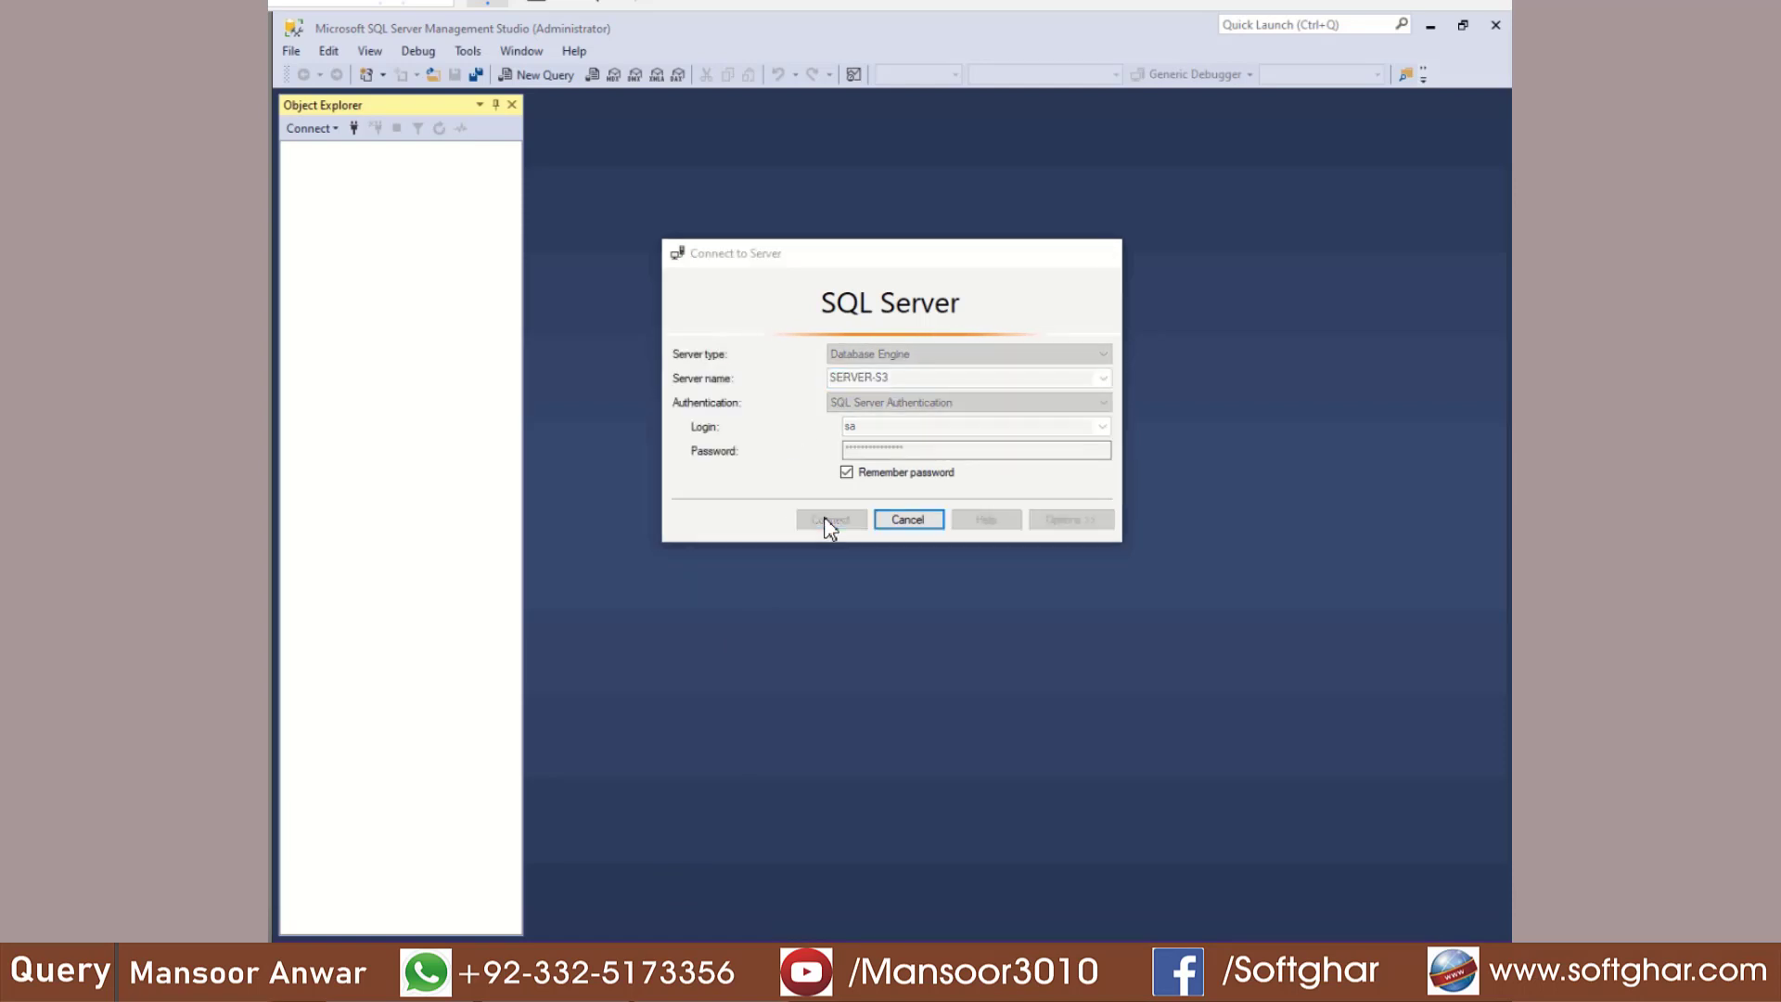